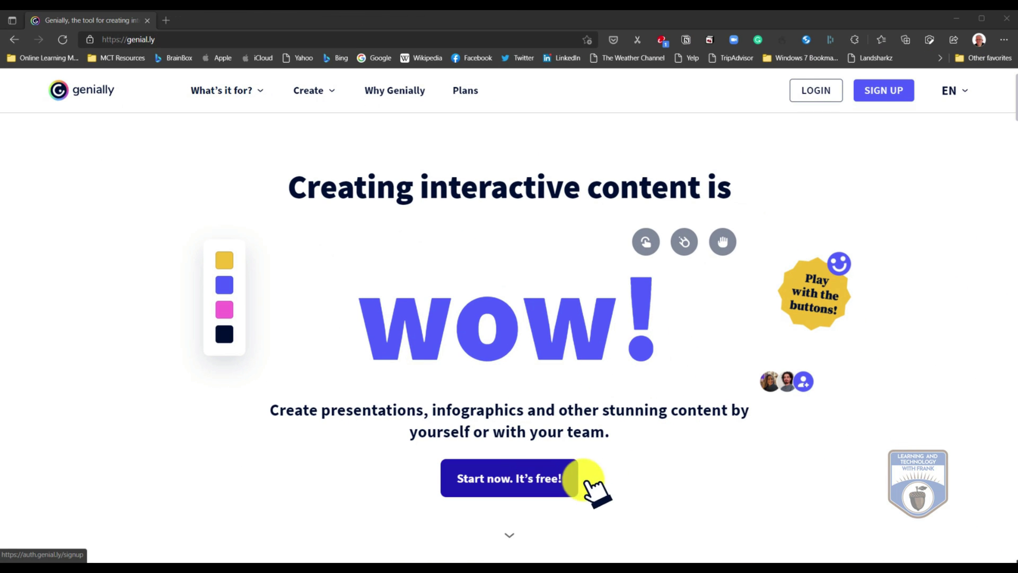
- Scroll the Genially home page, then log in to reach the Creations dashboard
{"action": "left_click", "coordinate": [513, 537]}
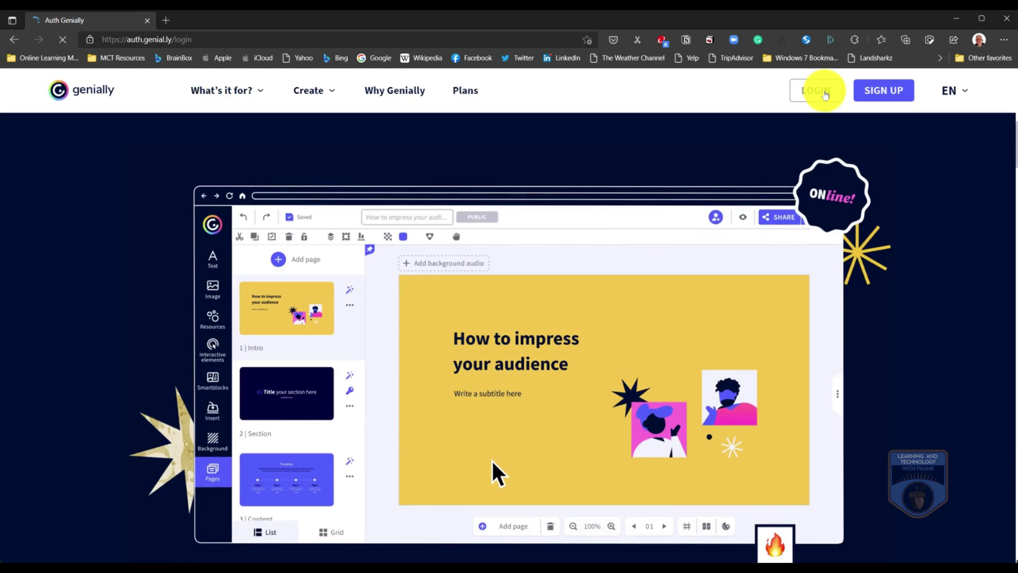
{"action": "left_click", "coordinate": [599, 196]}
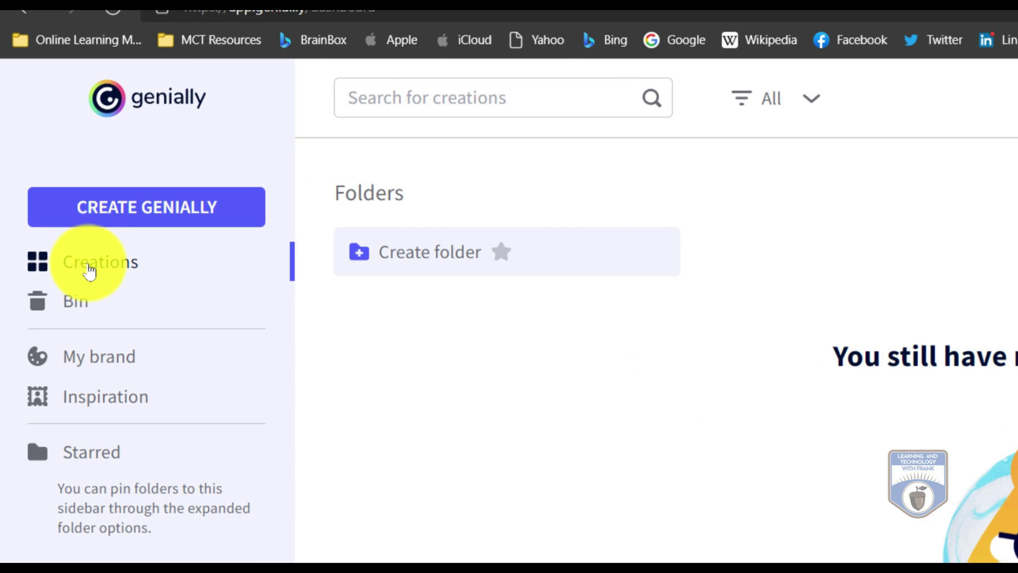
- Browse the Inspiration gallery filtered by #Education, showing only reusable geniallys
{"action": "left_click", "coordinate": [443, 275]}
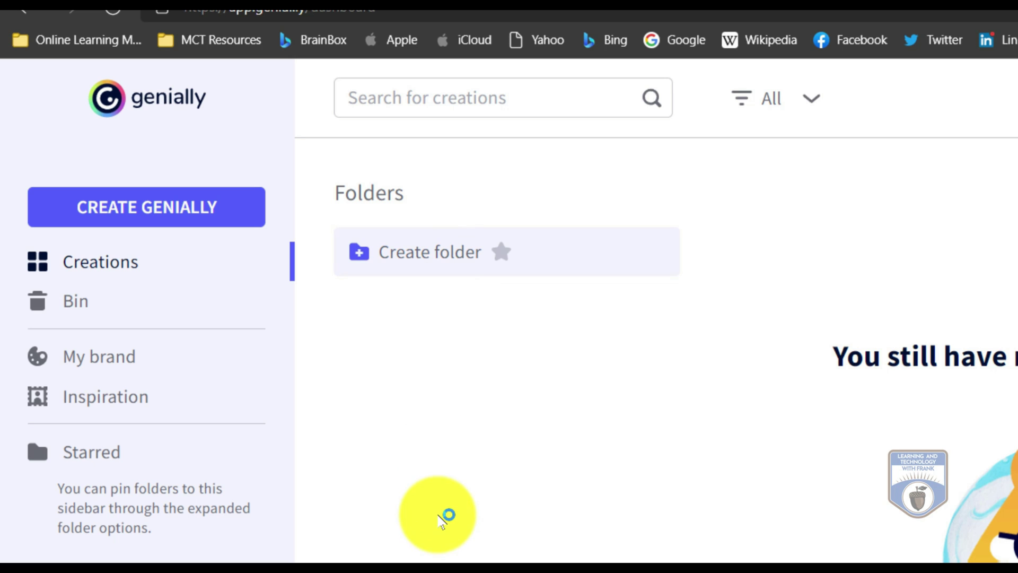
{"action": "left_click", "coordinate": [109, 397]}
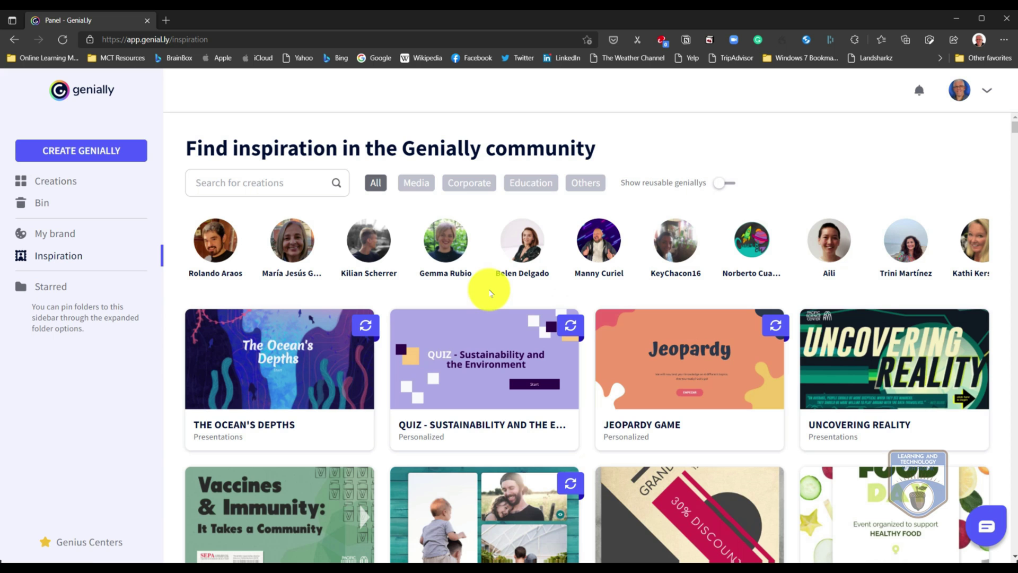
{"action": "left_click", "coordinate": [537, 193]}
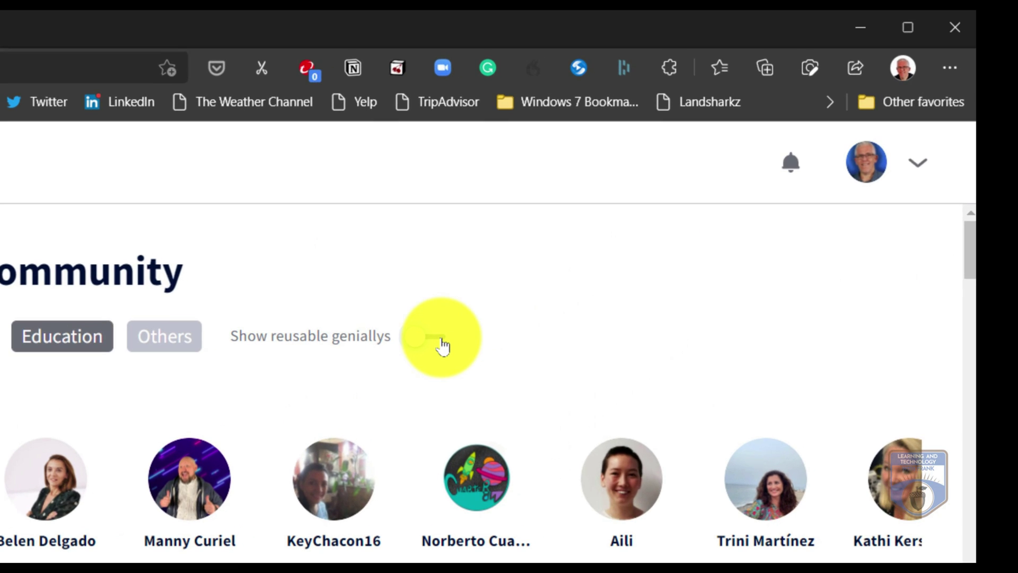
{"action": "left_click", "coordinate": [583, 263]}
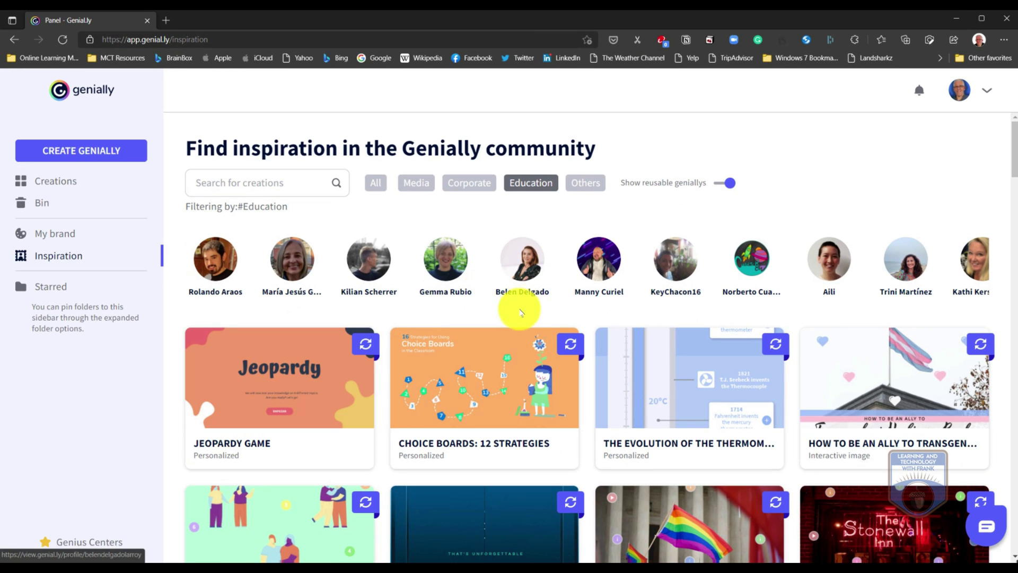
{"action": "scroll", "coordinate": [529, 317], "scroll_direction": "down", "scroll_amount": 8}
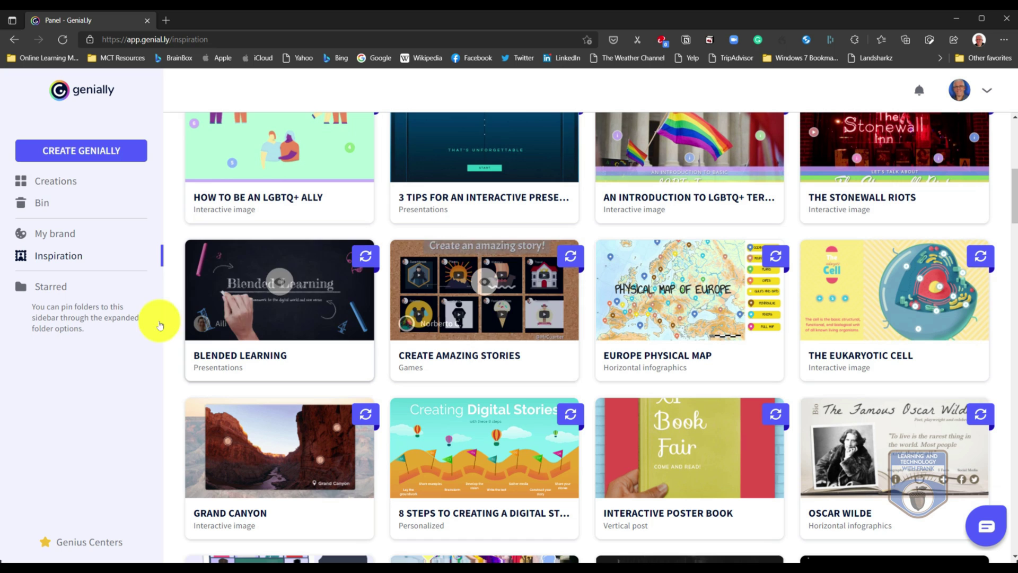
- Start an Interactive image genially after browsing Presentations, Infographics and Gamification templates
{"action": "left_click", "coordinate": [62, 151]}
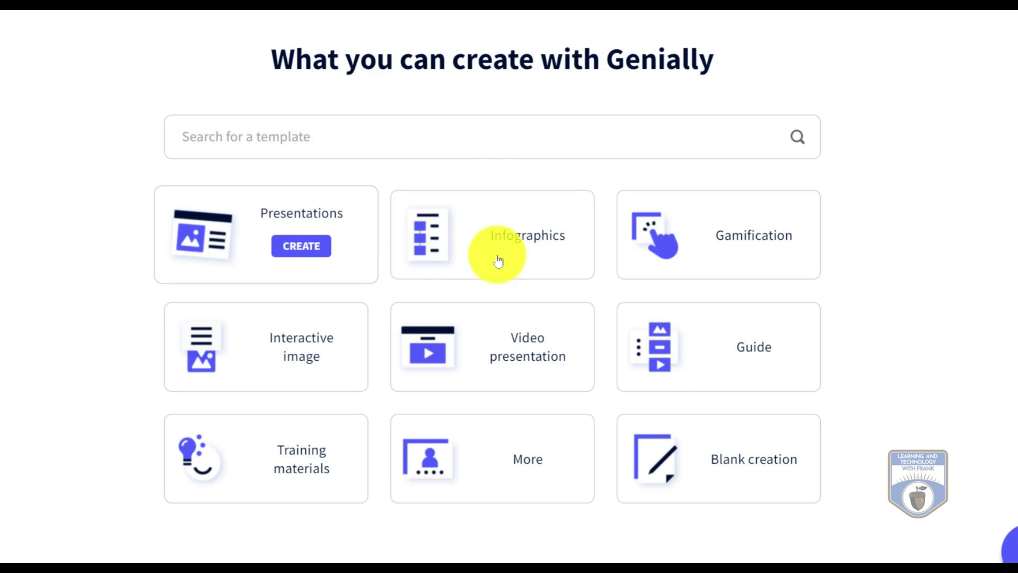
{"action": "mouse_move", "coordinate": [502, 259]}
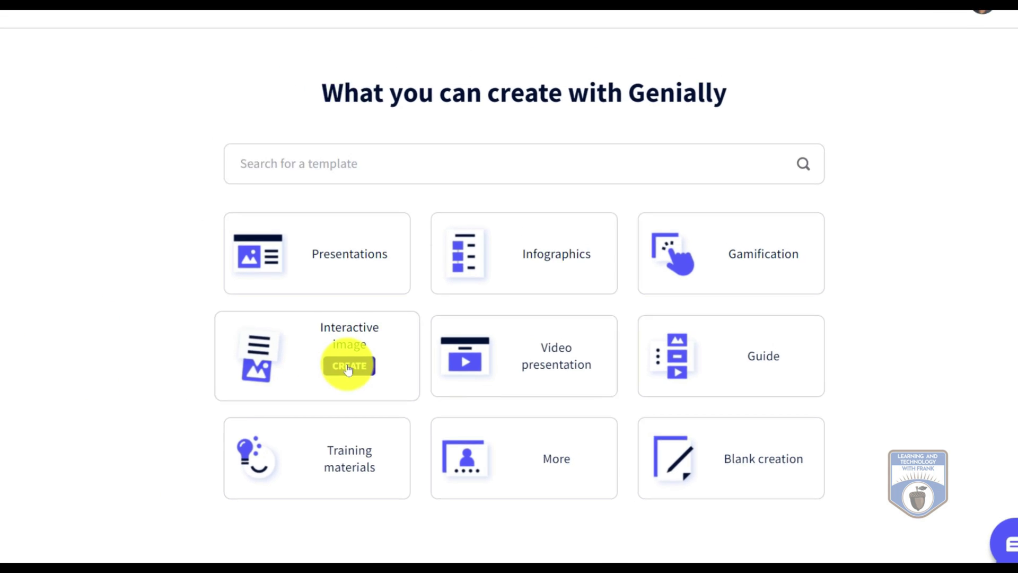
{"action": "left_click", "coordinate": [276, 355]}
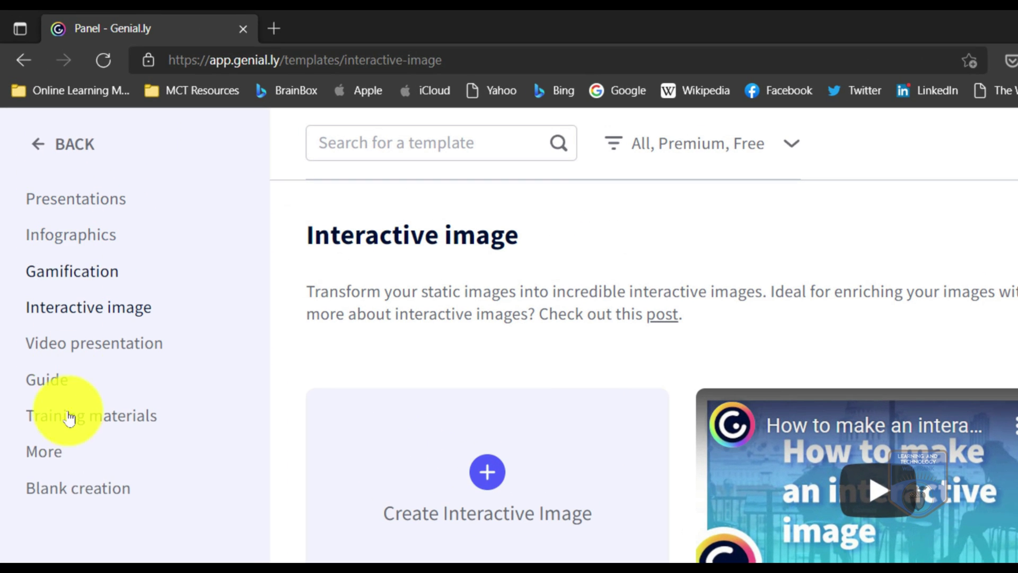
{"action": "left_click", "coordinate": [83, 202]}
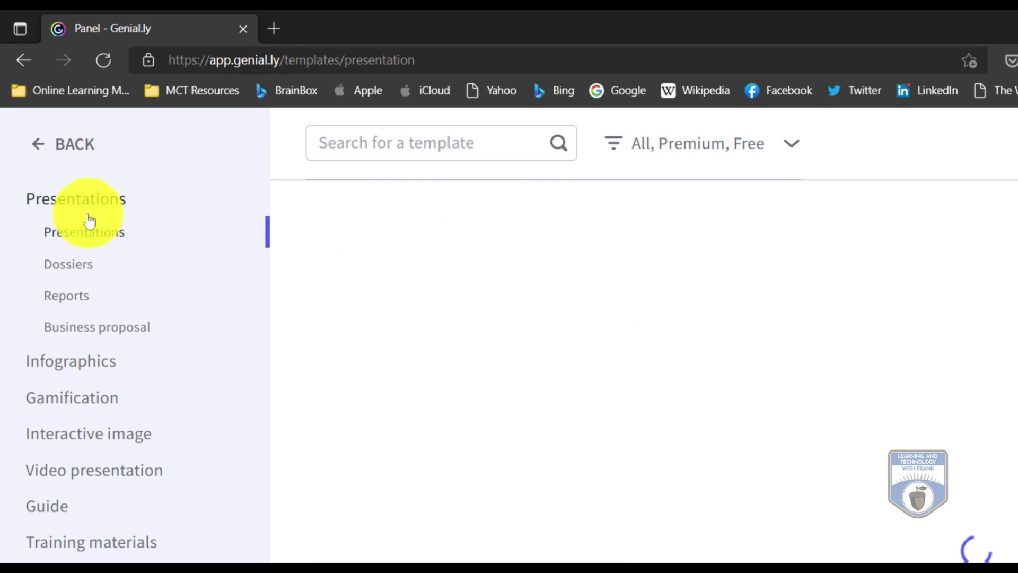
{"action": "left_click", "coordinate": [103, 364]}
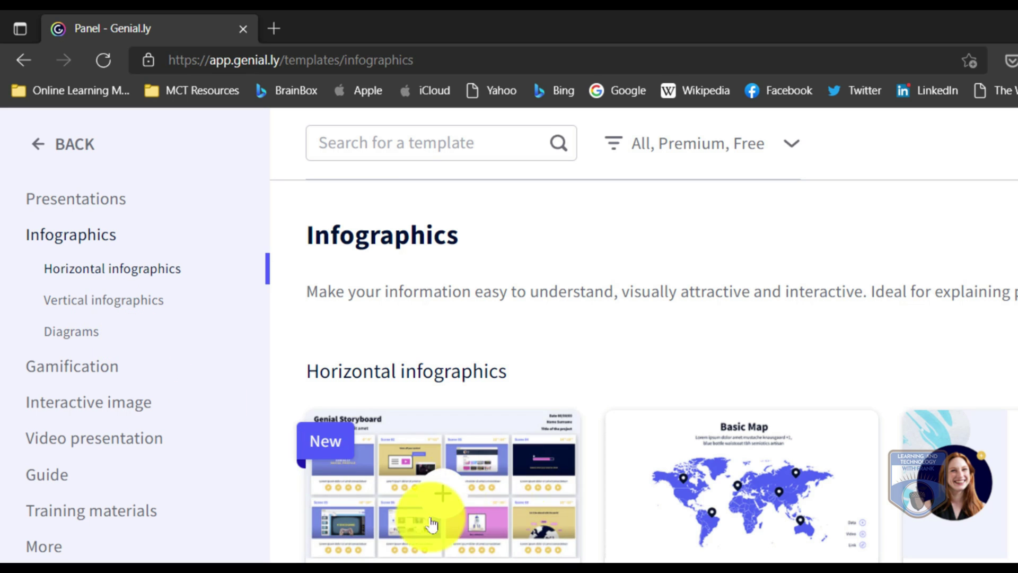
{"action": "left_click", "coordinate": [68, 374]}
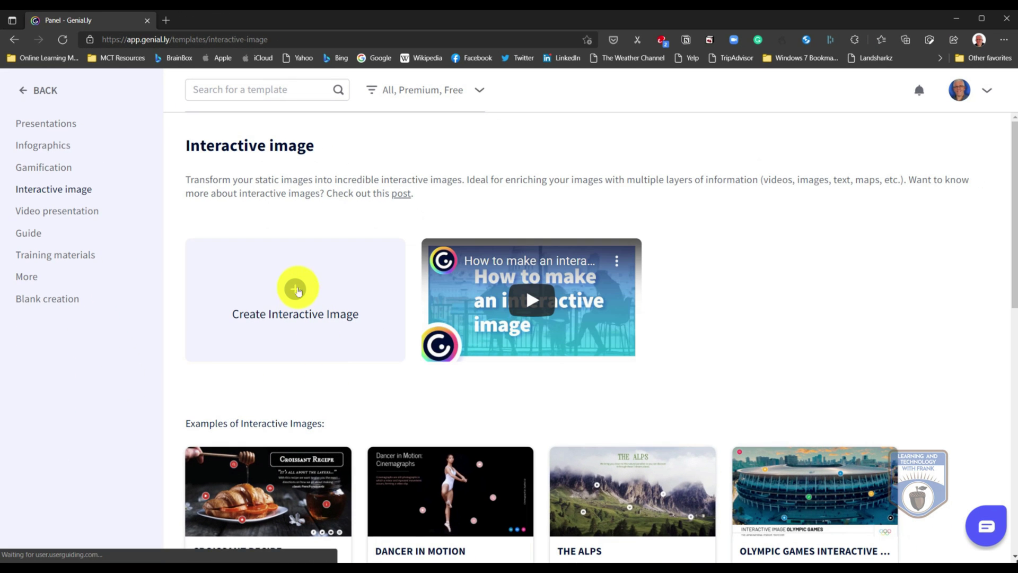
- Import MapofNCT.png from Dropbox's NCT 2019 folder as the interactive image's background
{"action": "left_click", "coordinate": [298, 290]}
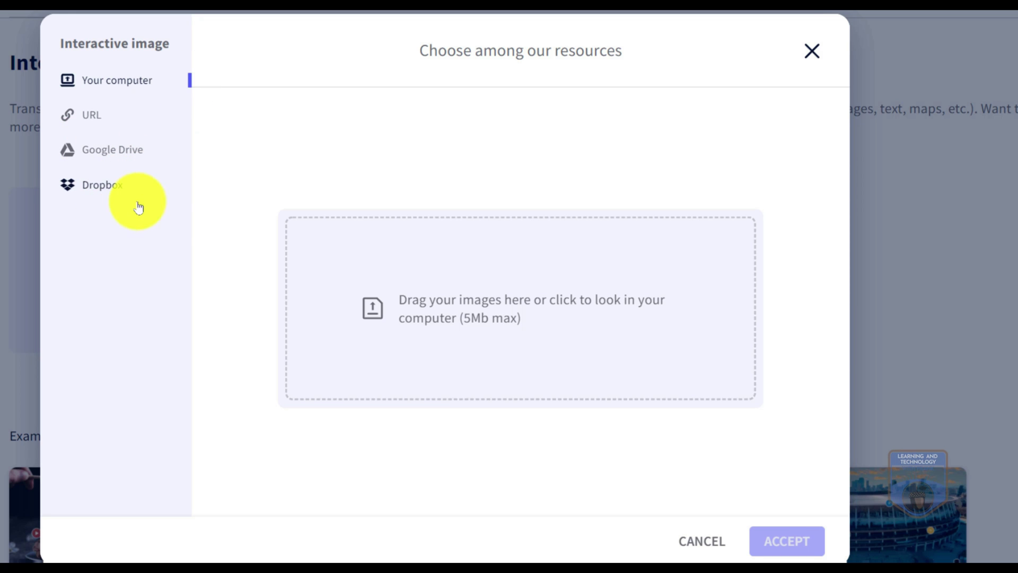
{"action": "left_click", "coordinate": [99, 190]}
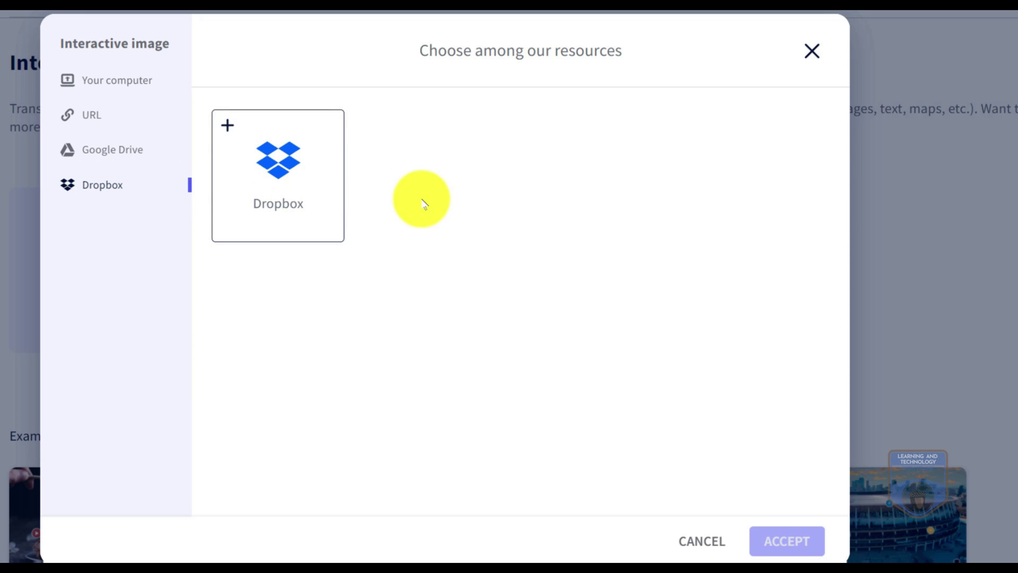
{"action": "left_click", "coordinate": [280, 158]}
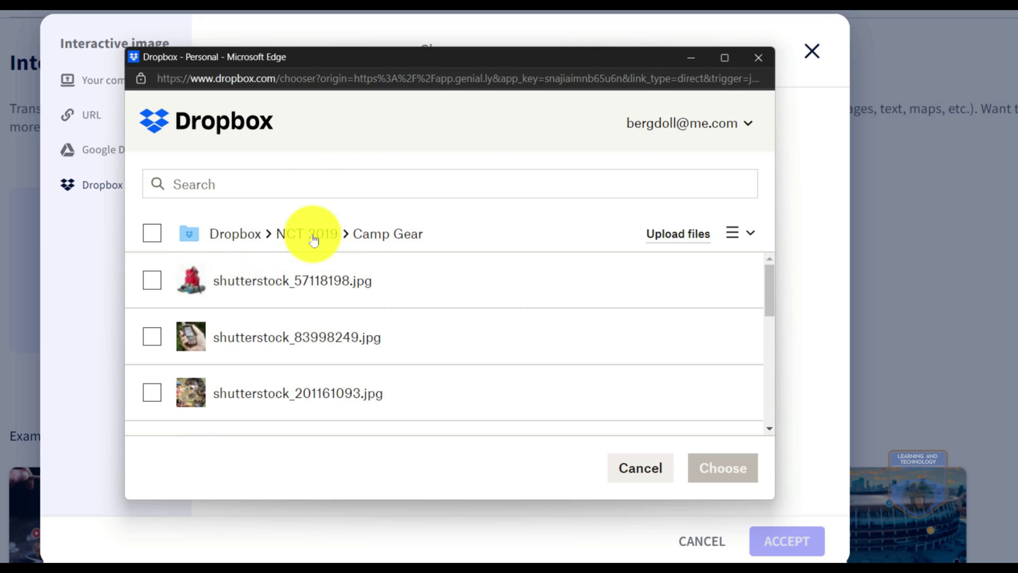
{"action": "left_click", "coordinate": [313, 237]}
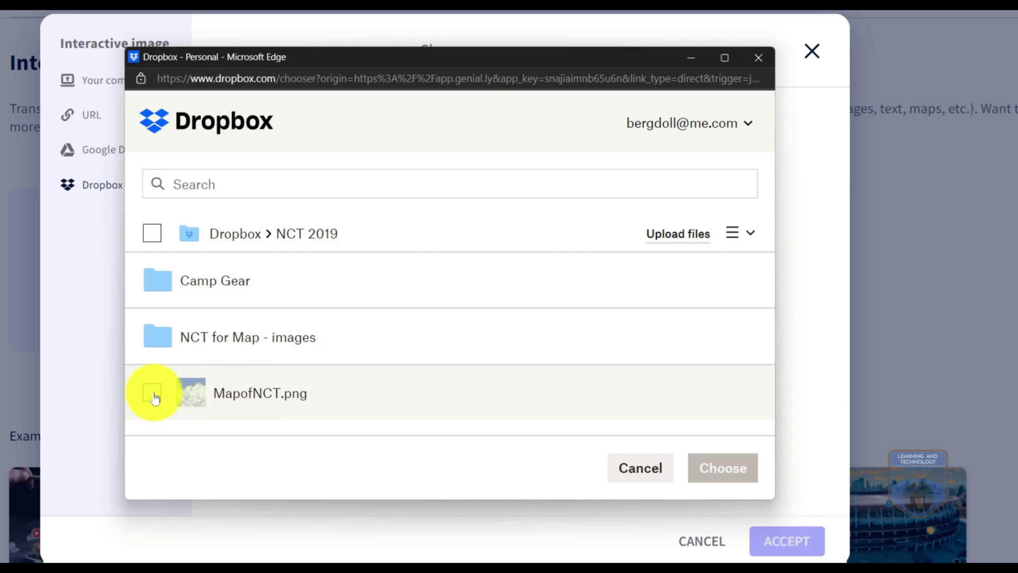
{"action": "left_click", "coordinate": [153, 393]}
{"action": "left_click", "coordinate": [717, 470]}
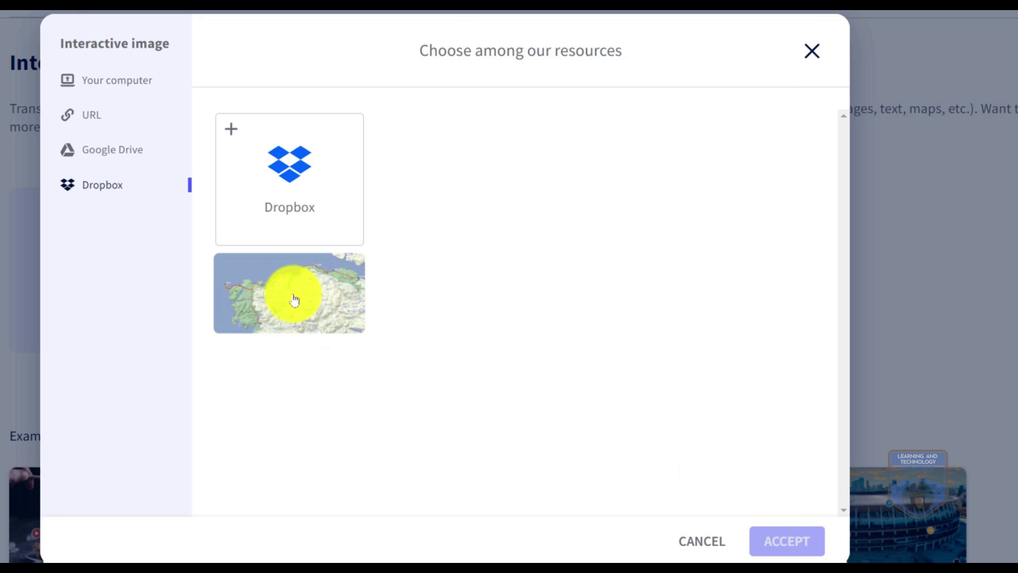
{"action": "left_click", "coordinate": [290, 295]}
{"action": "left_click", "coordinate": [770, 544]}
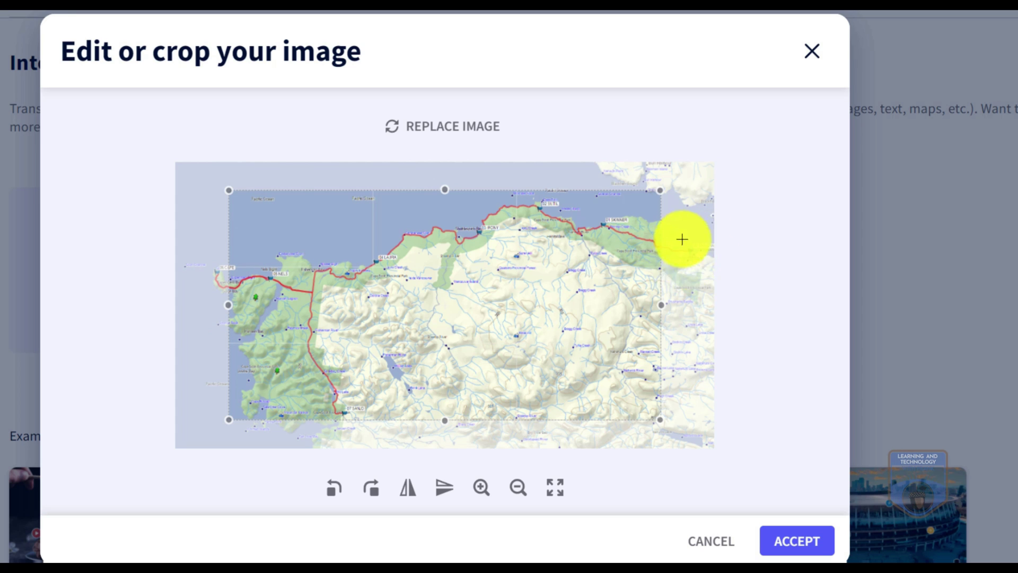
- Enlarge the crop frame toward the map's top-left and bottom-right corners
{"action": "left_click_drag", "start_coordinate": [226, 189], "coordinate": [197, 177]}
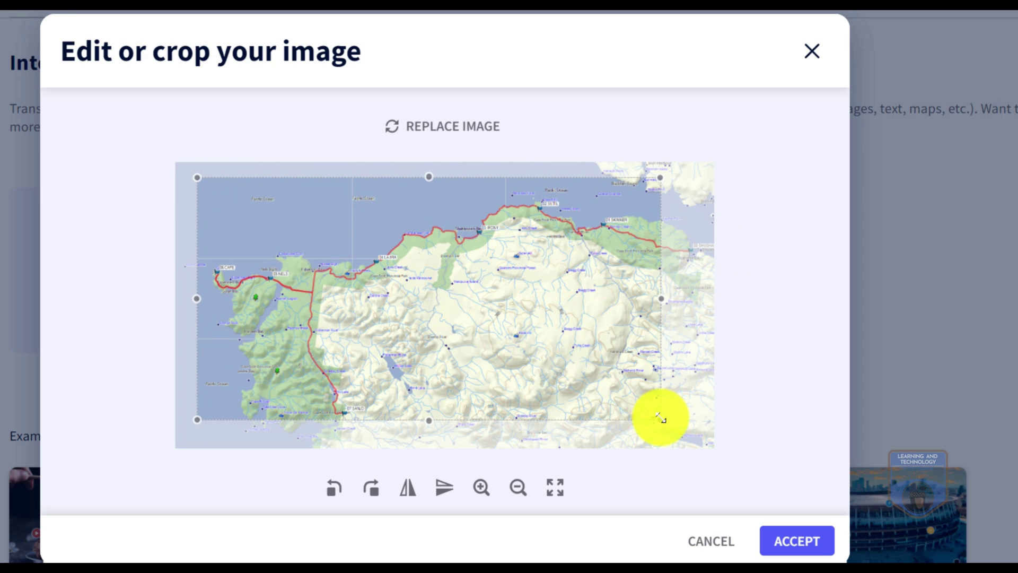
{"action": "left_click_drag", "start_coordinate": [665, 419], "coordinate": [701, 431]}
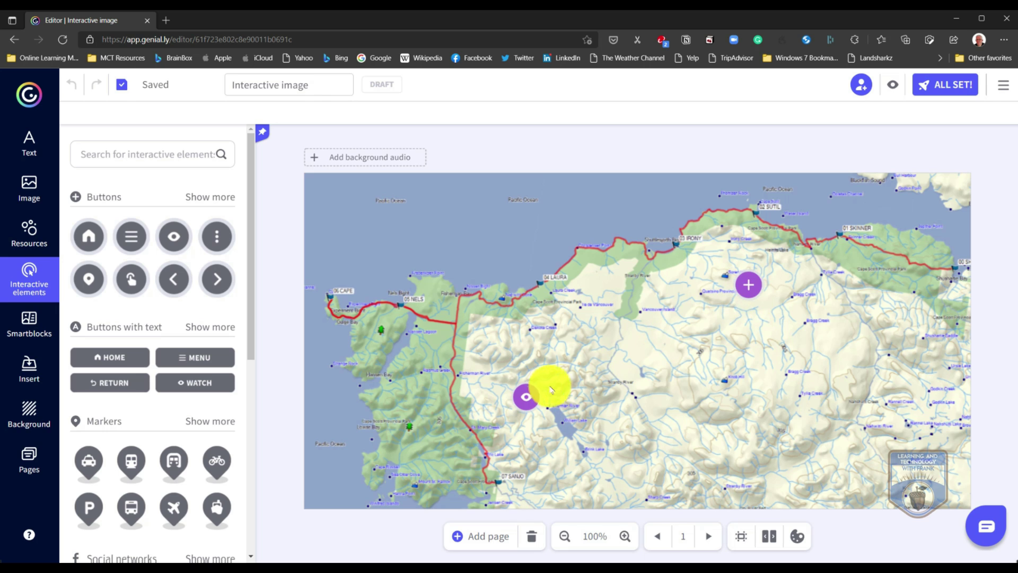
- Move the eye marker beside the plus marker and add a number marker set to 2
{"action": "left_click_drag", "start_coordinate": [530, 396], "coordinate": [750, 330]}
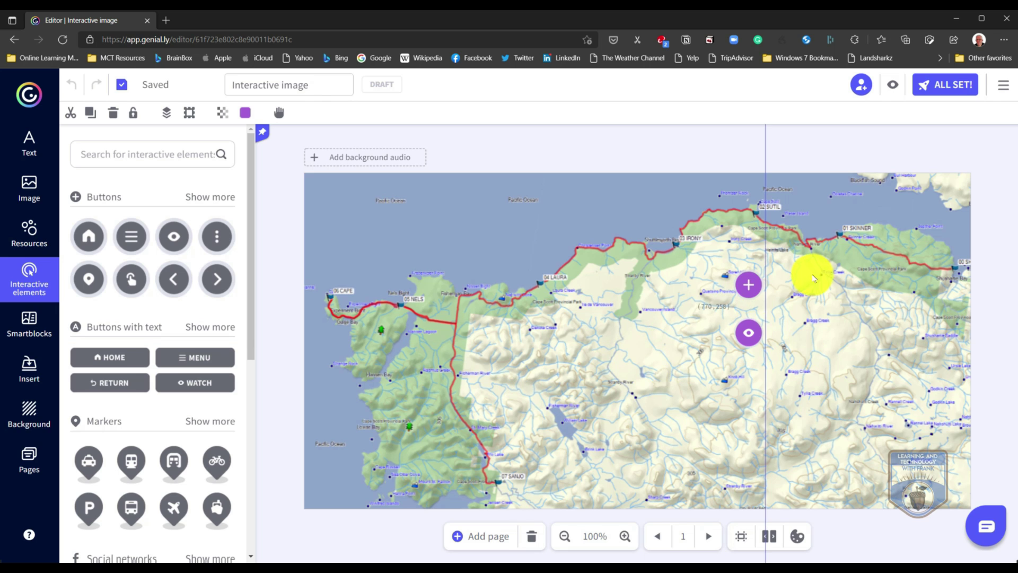
{"action": "left_click", "coordinate": [672, 347]}
{"action": "scroll", "coordinate": [159, 434], "scroll_direction": "down", "scroll_amount": 2}
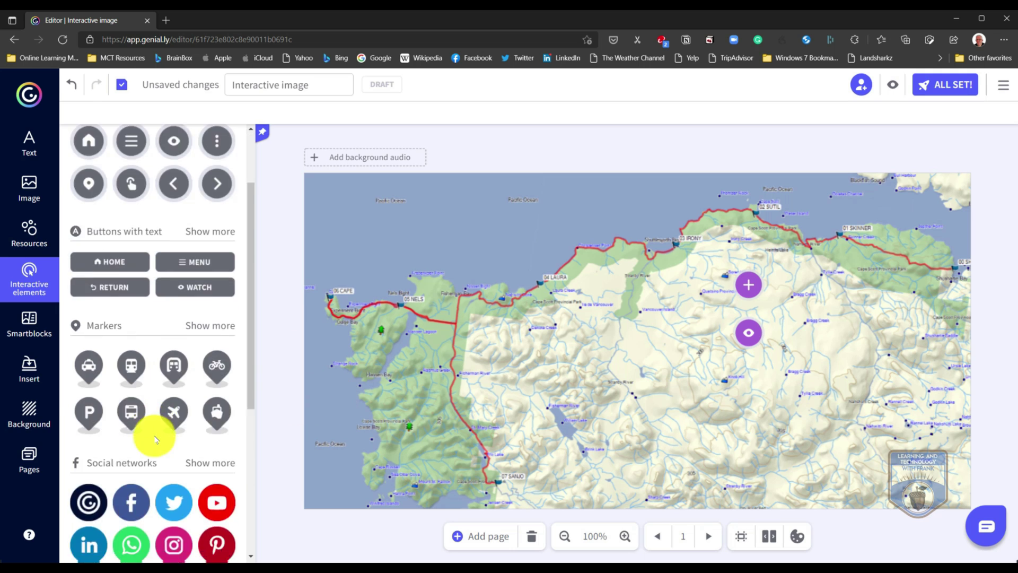
{"action": "scroll", "coordinate": [157, 439], "scroll_direction": "down", "scroll_amount": 5}
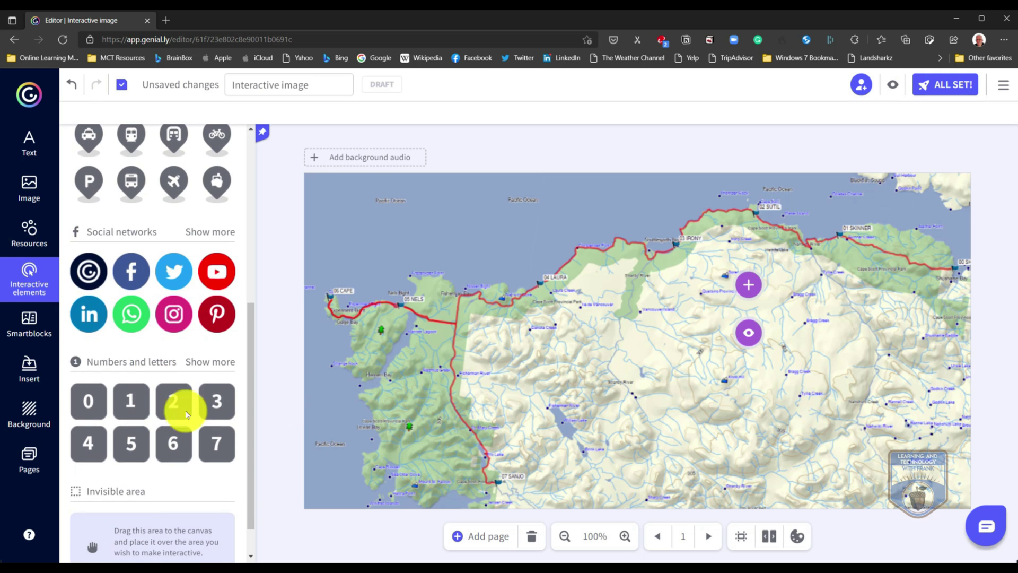
{"action": "left_click", "coordinate": [99, 399]}
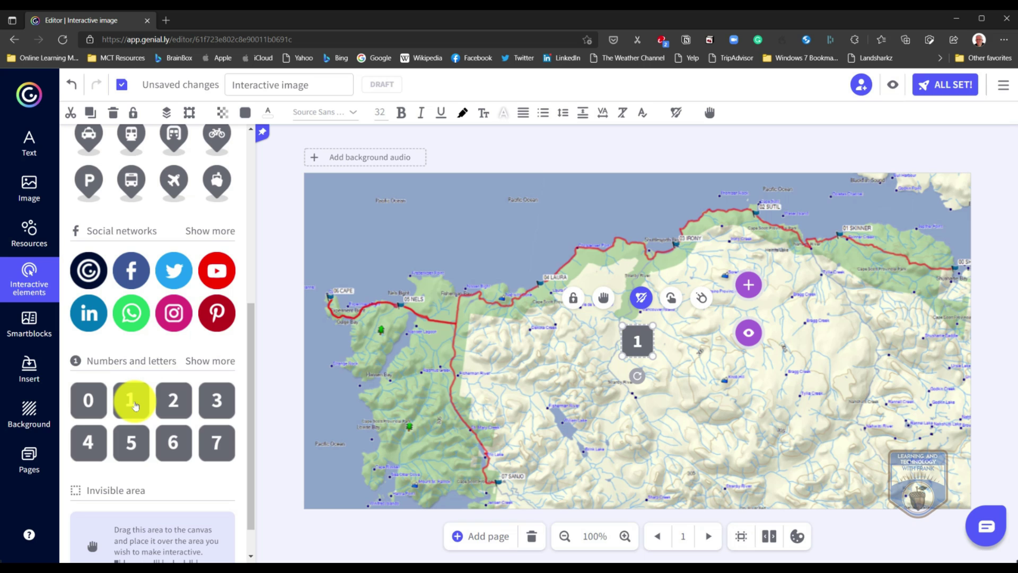
{"action": "left_click", "coordinate": [187, 406]}
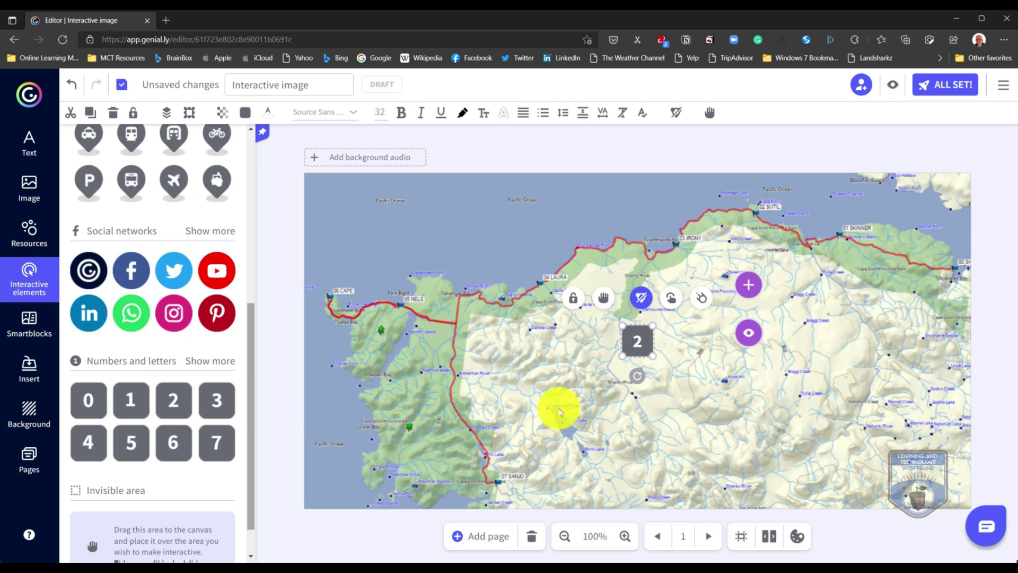
- Spread the number tiles: 2 and 1 onto the northern coast trail, 0 to the eastern edge
{"action": "left_click_drag", "start_coordinate": [639, 343], "coordinate": [715, 383]}
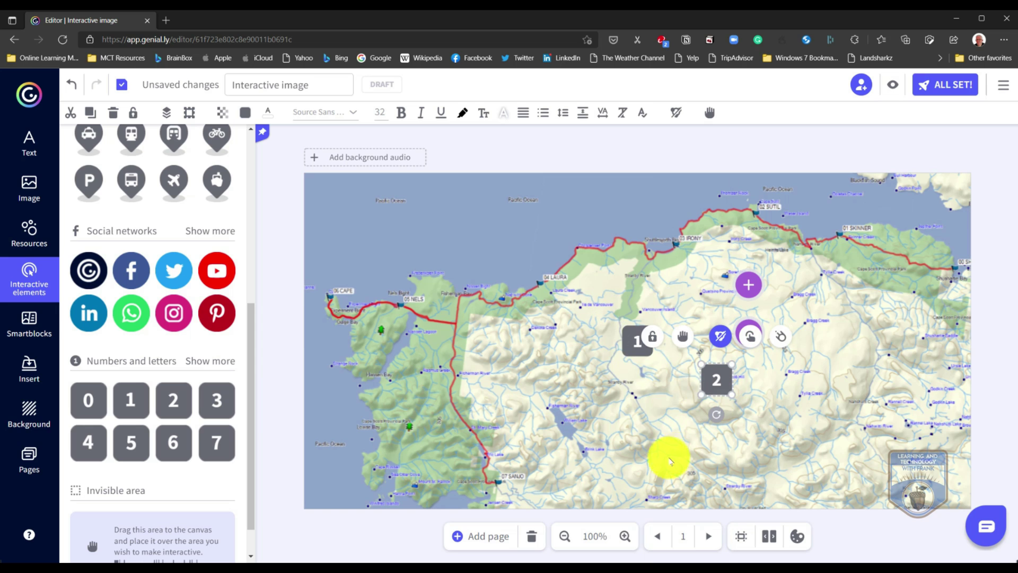
{"action": "left_click_drag", "start_coordinate": [625, 345], "coordinate": [577, 416]}
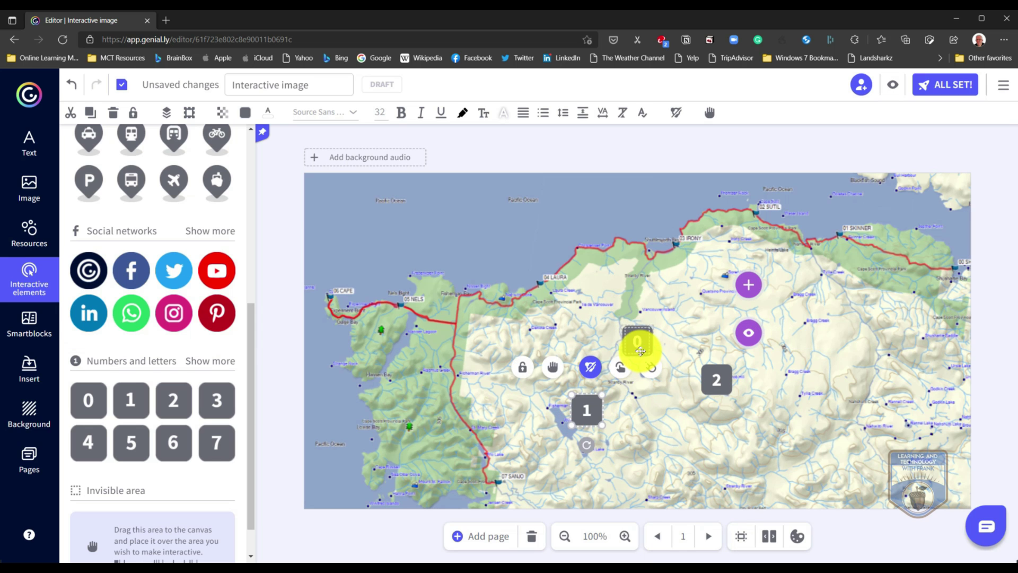
{"action": "left_click_drag", "start_coordinate": [645, 341], "coordinate": [952, 239]}
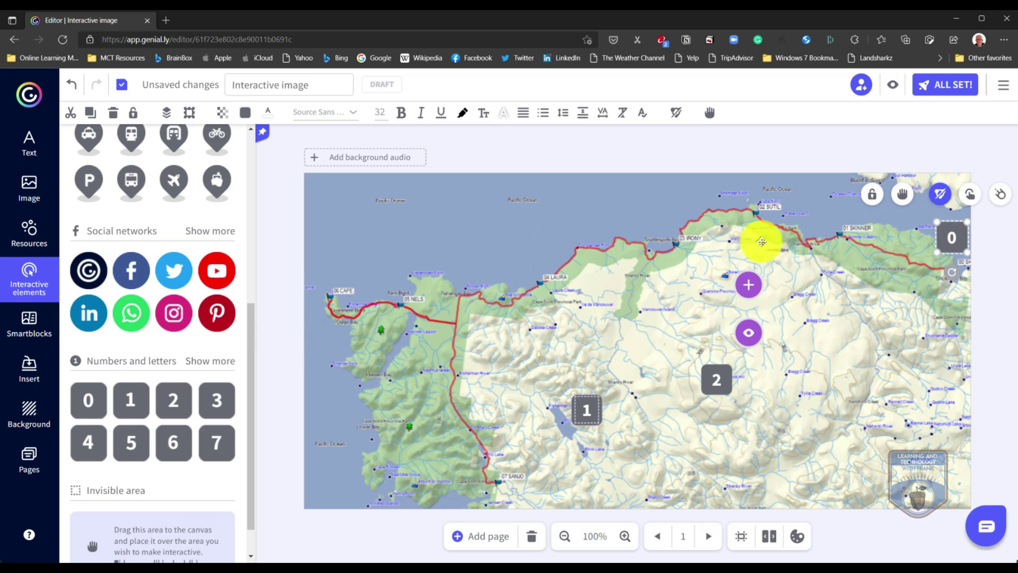
{"action": "left_click_drag", "start_coordinate": [586, 409], "coordinate": [836, 212]}
{"action": "left_click_drag", "start_coordinate": [726, 379], "coordinate": [747, 198]}
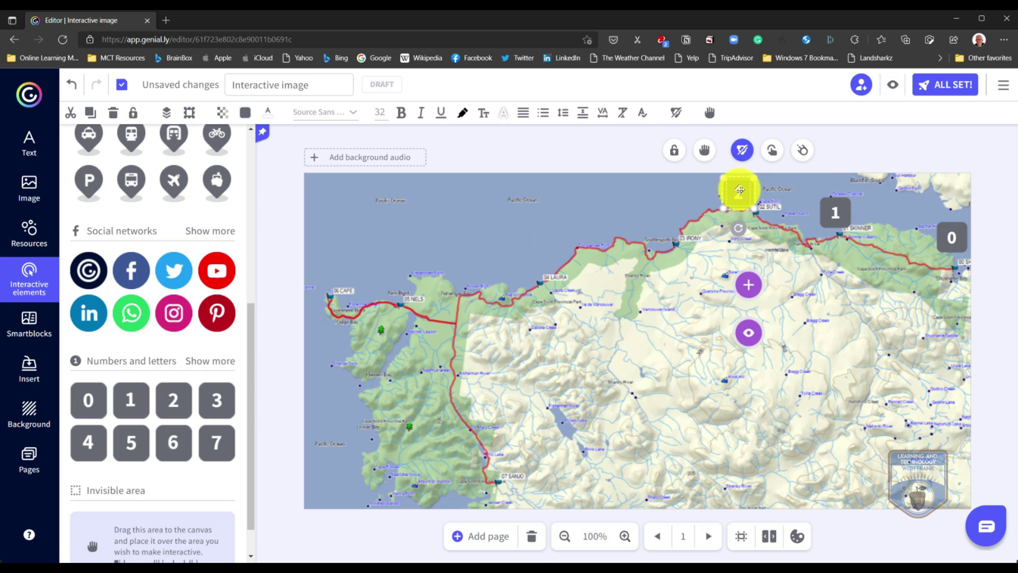
{"action": "left_click_drag", "start_coordinate": [749, 192], "coordinate": [755, 192]}
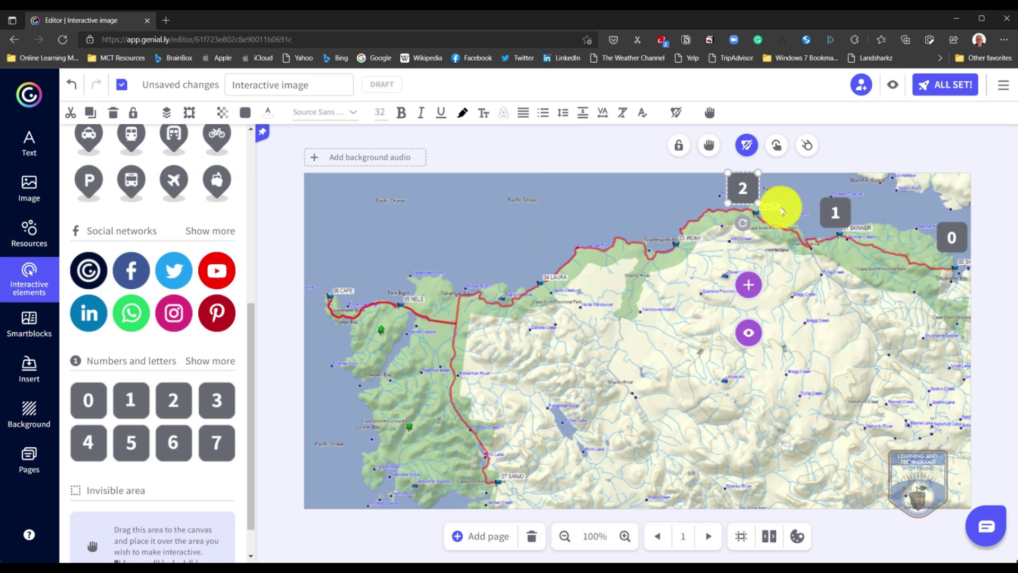
{"action": "left_click", "coordinate": [957, 242]}
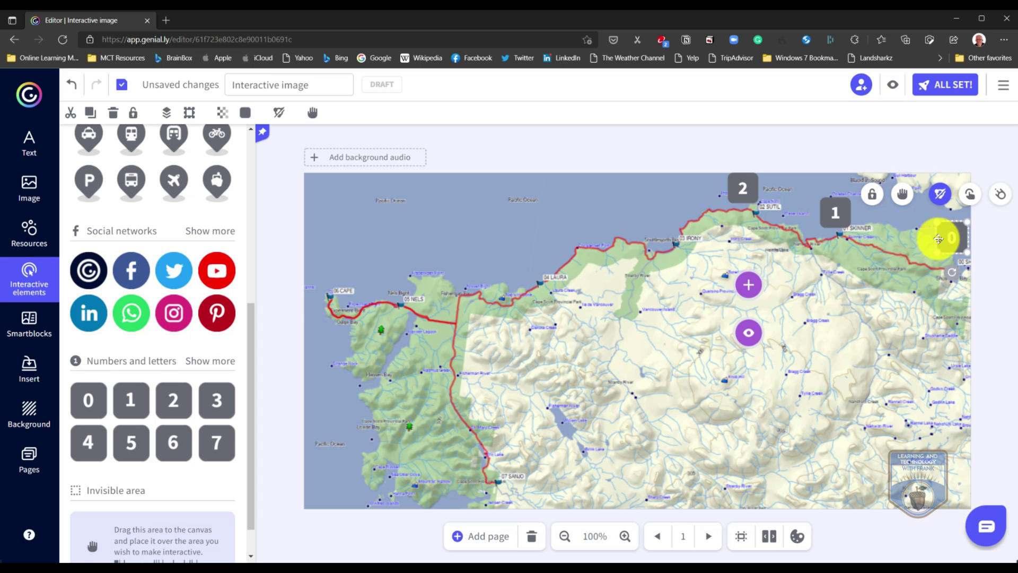
- Give tile 0 a dark blue #147BB7 fill and a yellow #EEB72B number
{"action": "left_click", "coordinate": [246, 113]}
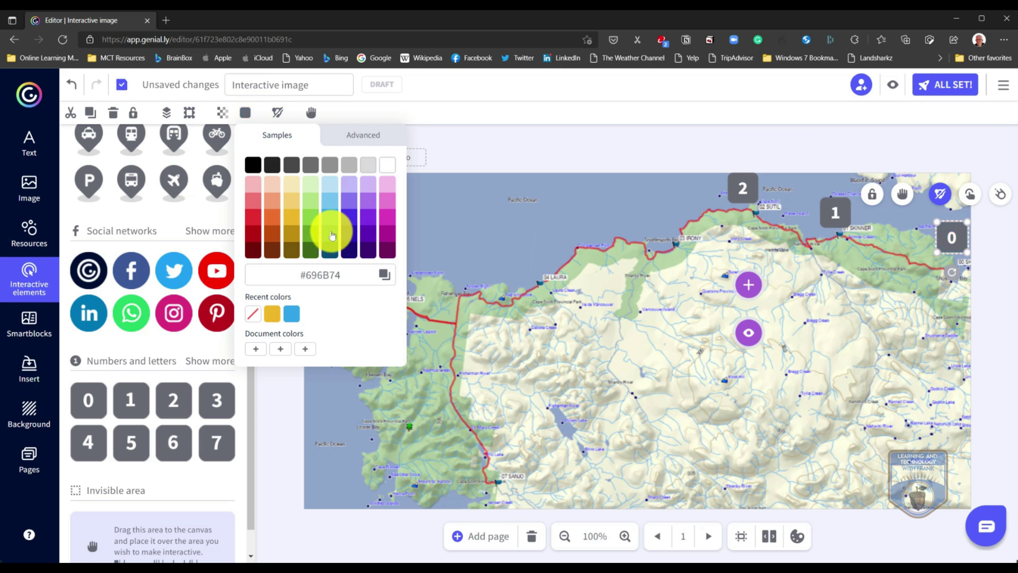
{"action": "left_click", "coordinate": [331, 232]}
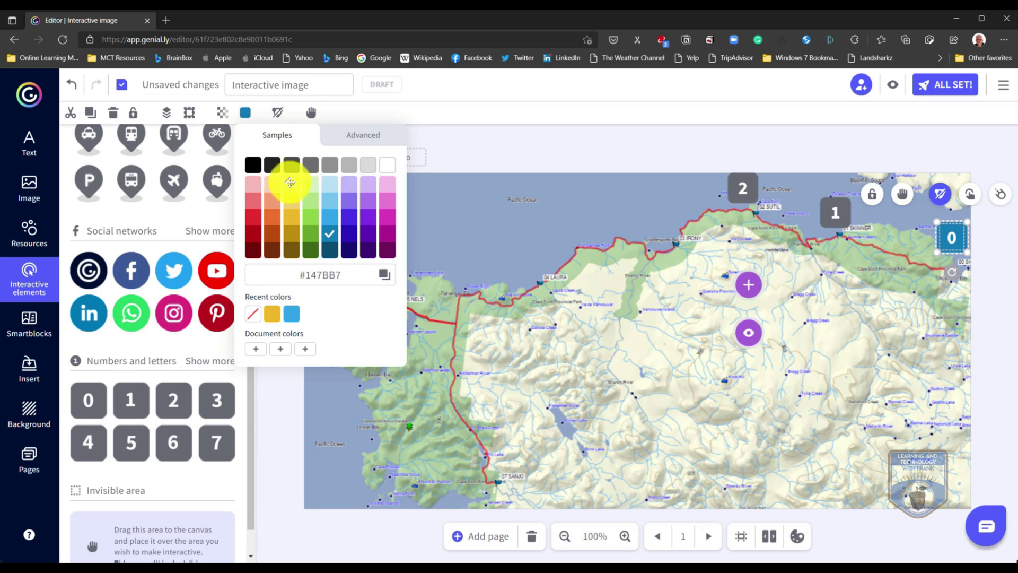
{"action": "left_click", "coordinate": [245, 121]}
{"action": "left_click", "coordinate": [245, 115]}
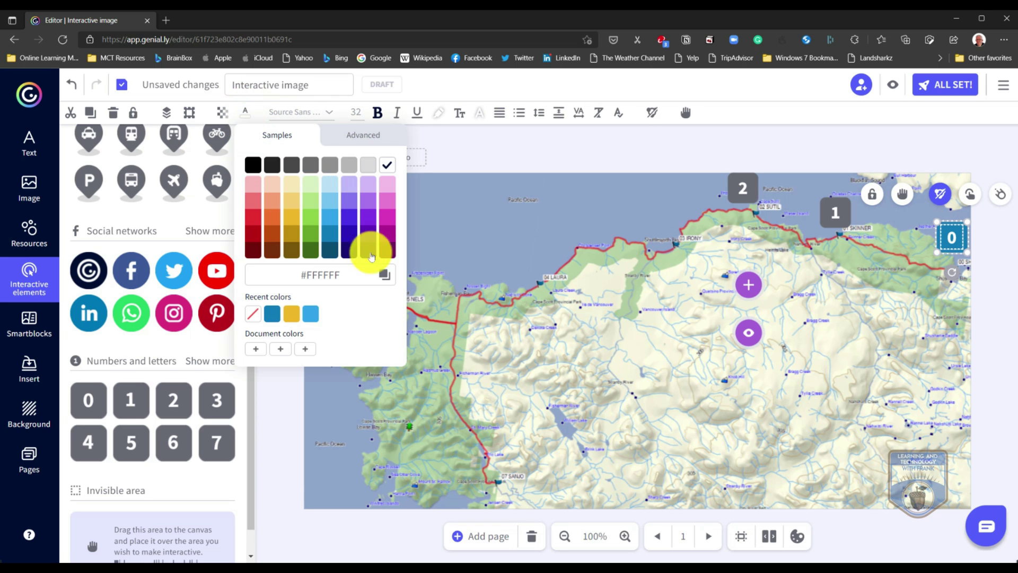
{"action": "left_click", "coordinate": [296, 219]}
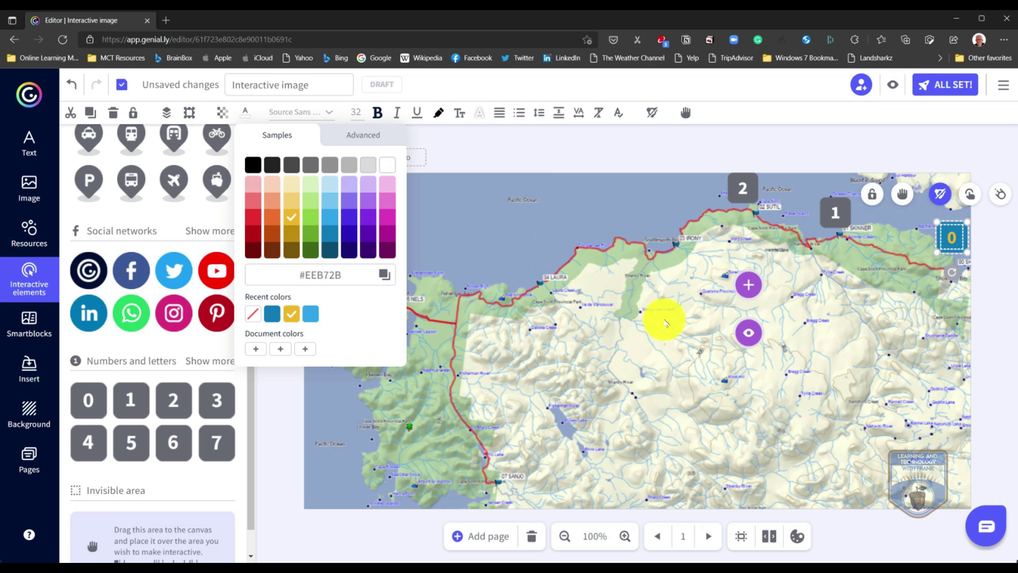
{"action": "left_click", "coordinate": [922, 236]}
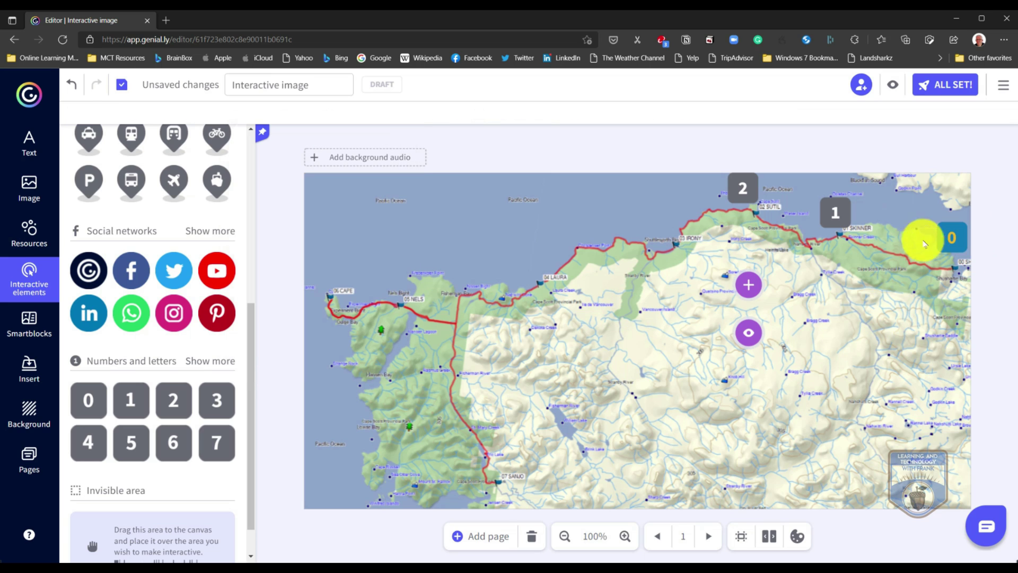
- Give tile 1 a yellow #EEB72B number and a light blue #75C3F0 fill
{"action": "left_click", "coordinate": [826, 219]}
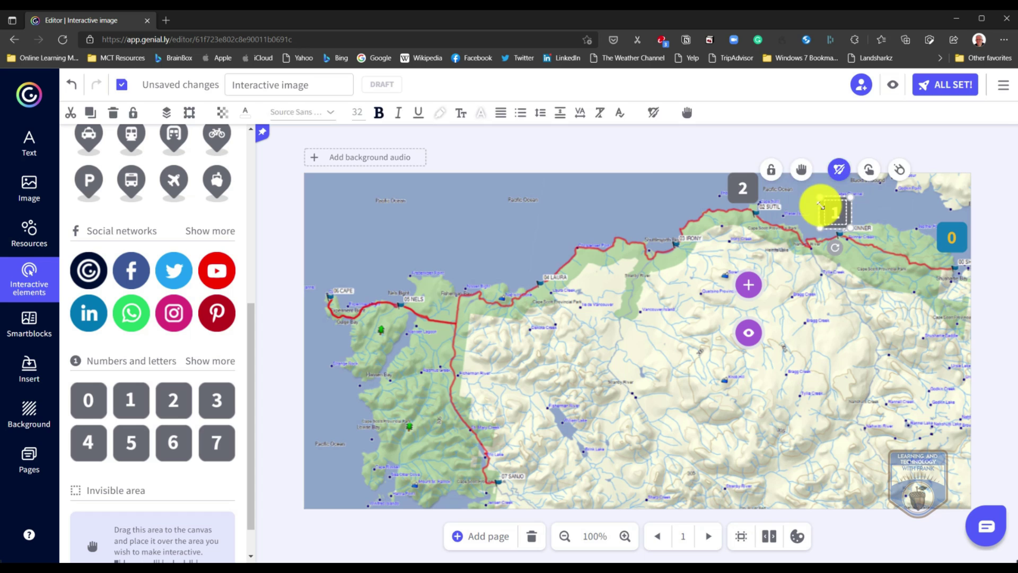
{"action": "left_click", "coordinate": [334, 170]}
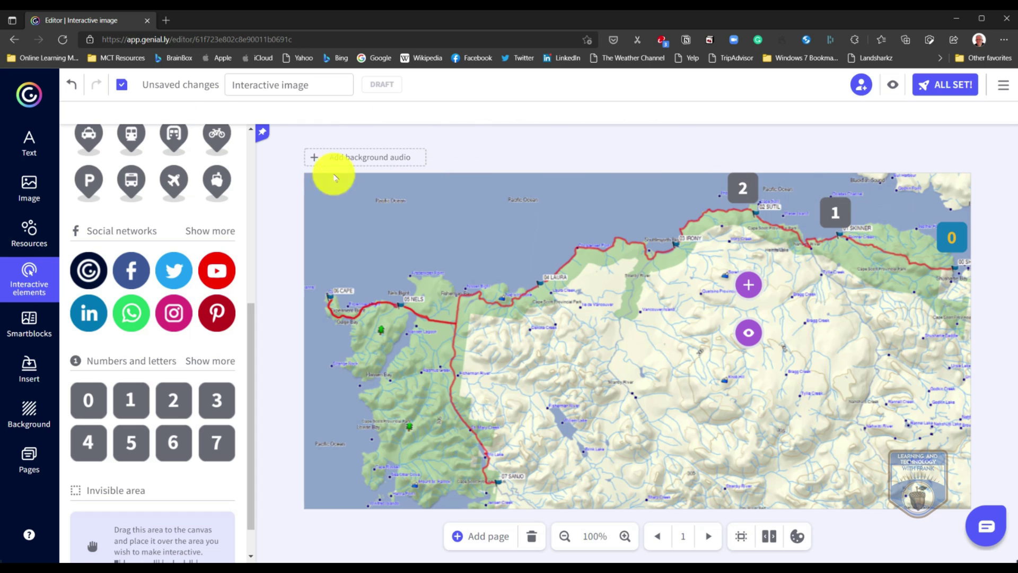
{"action": "left_click", "coordinate": [849, 213]}
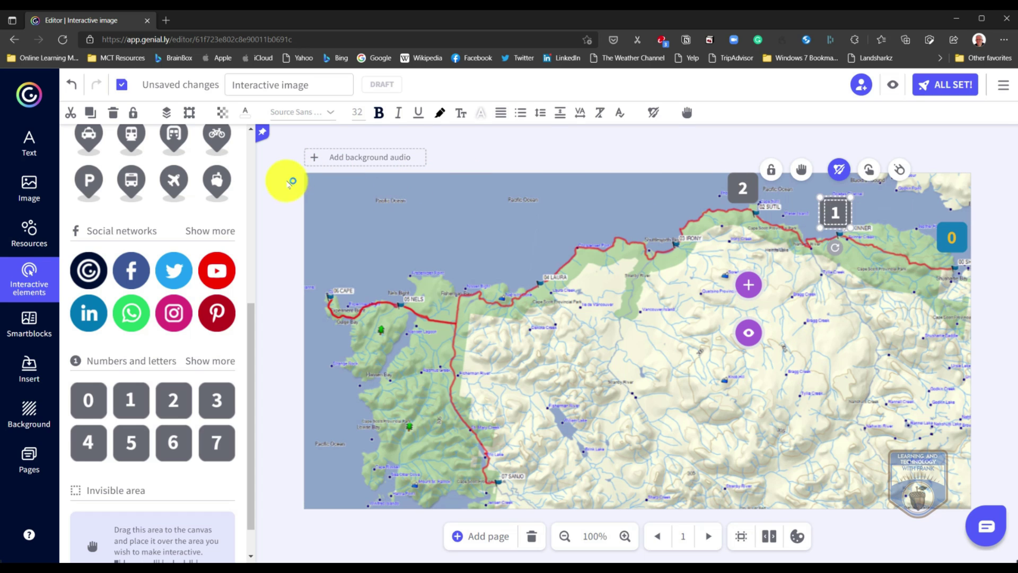
{"action": "left_click", "coordinate": [249, 113]}
{"action": "left_click", "coordinate": [295, 215]}
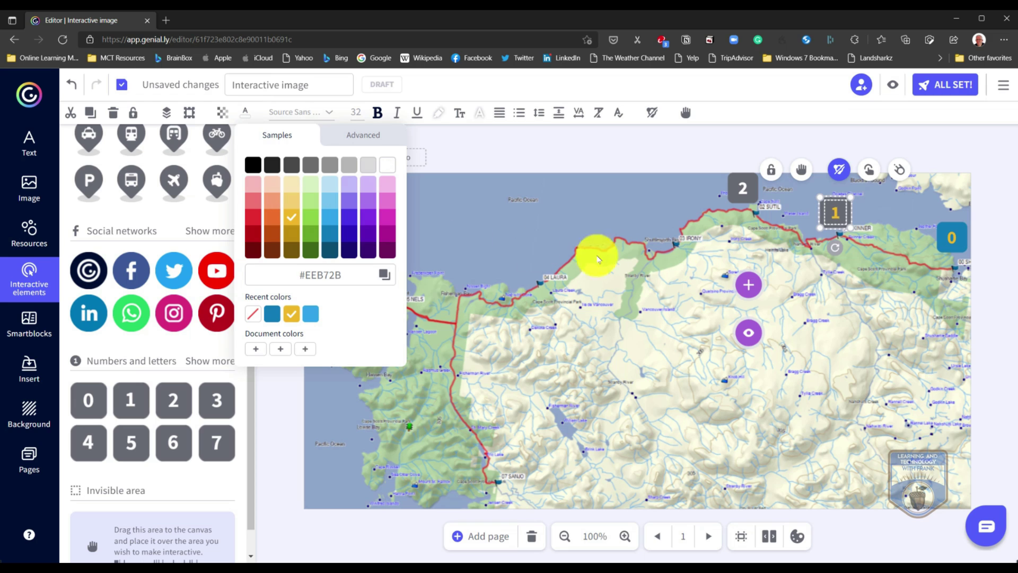
{"action": "left_click", "coordinate": [819, 236]}
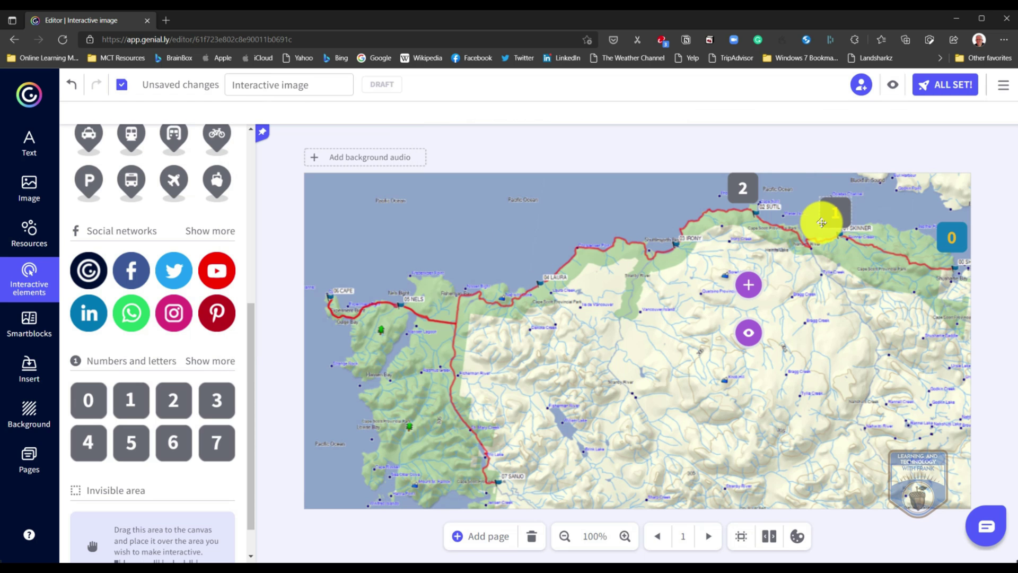
{"action": "left_click", "coordinate": [821, 223]}
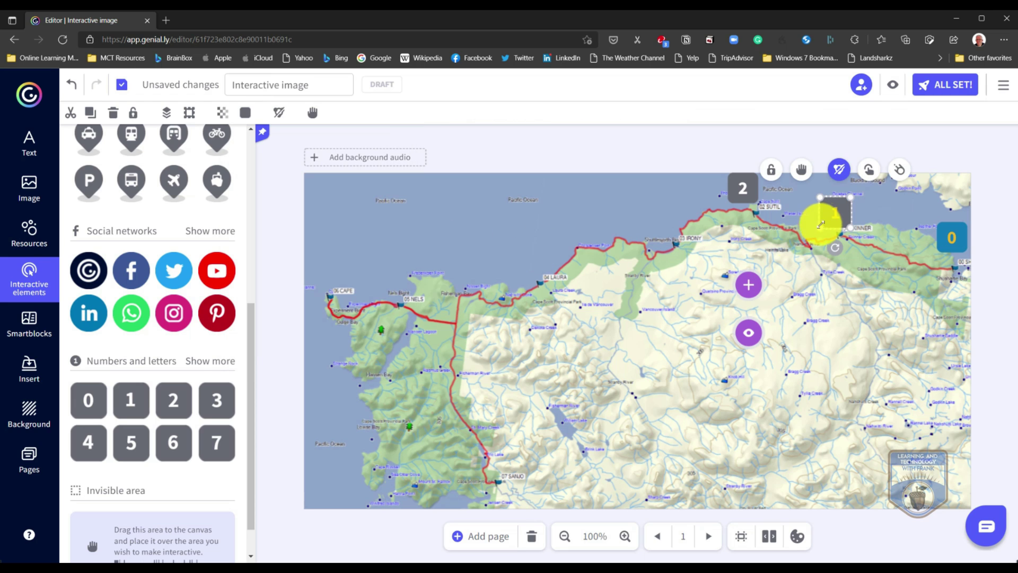
{"action": "left_click", "coordinate": [246, 113]}
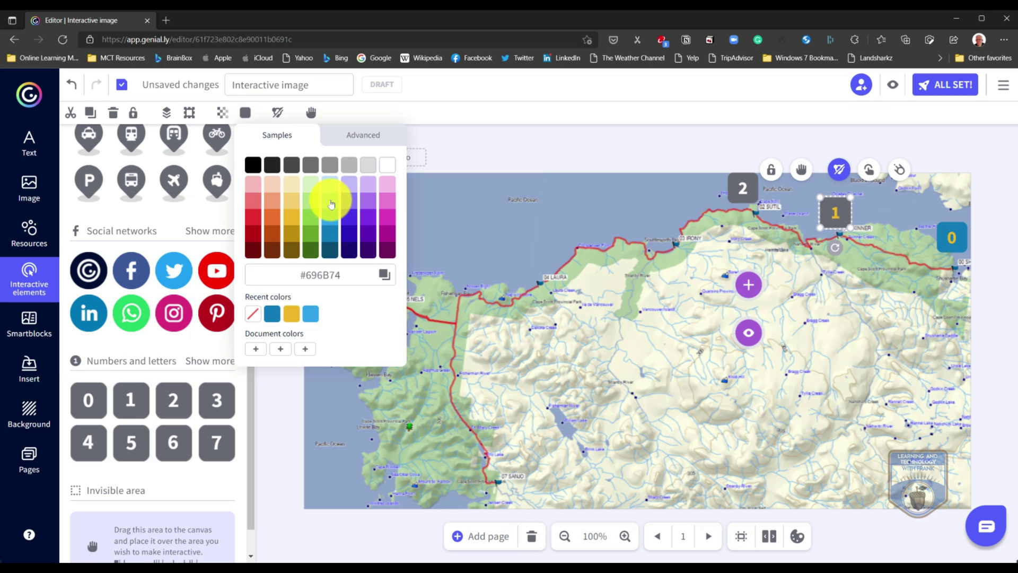
{"action": "left_click", "coordinate": [331, 202]}
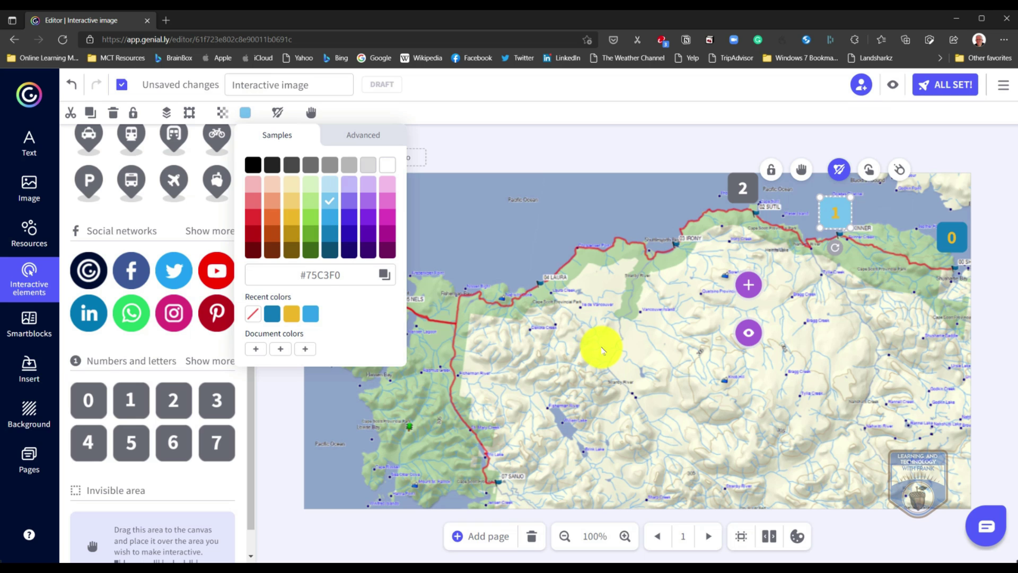
{"action": "left_click", "coordinate": [907, 308]}
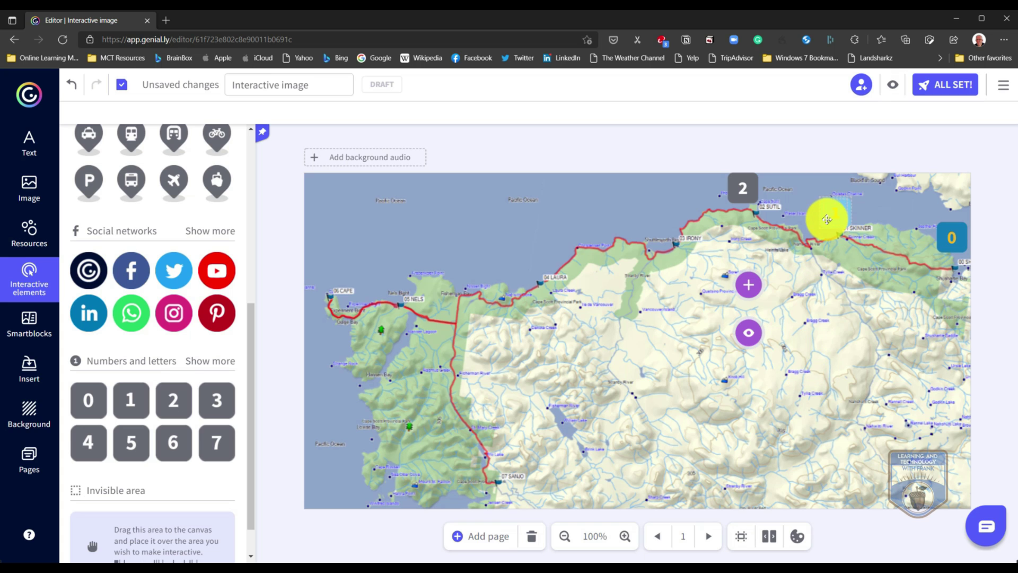
{"action": "left_click", "coordinate": [949, 242]}
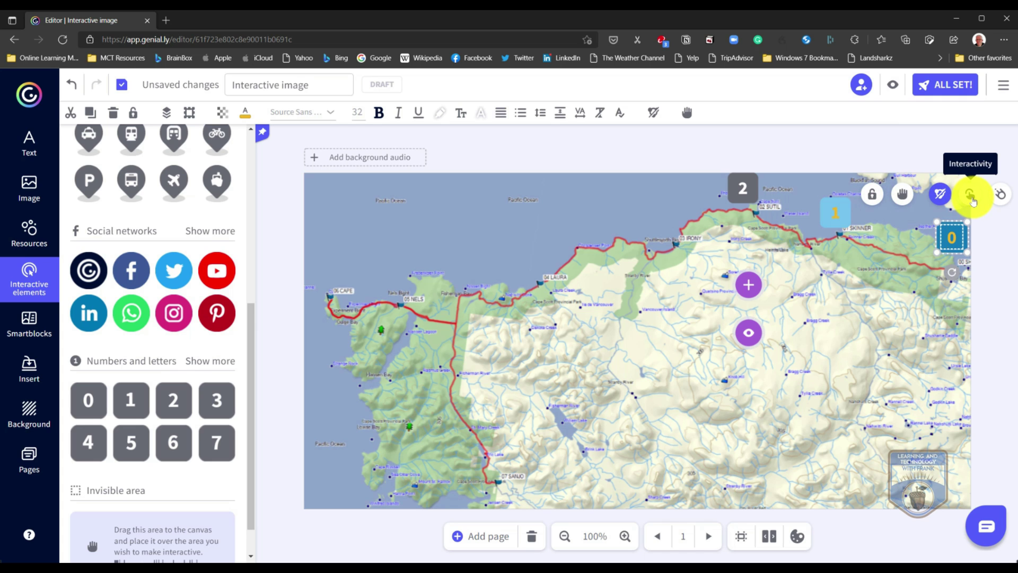
{"action": "left_click", "coordinate": [972, 197]}
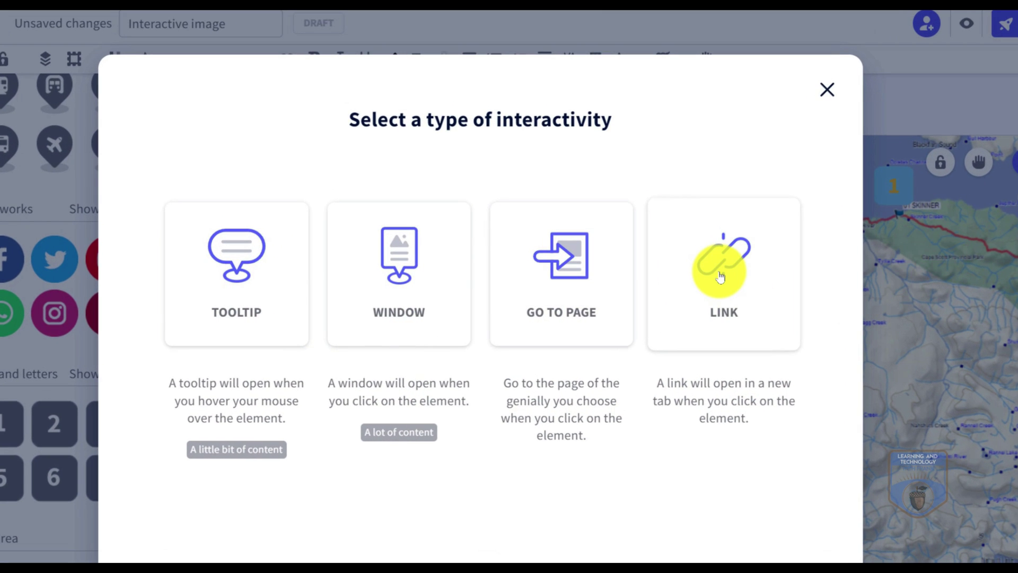
{"action": "left_click", "coordinate": [720, 277]}
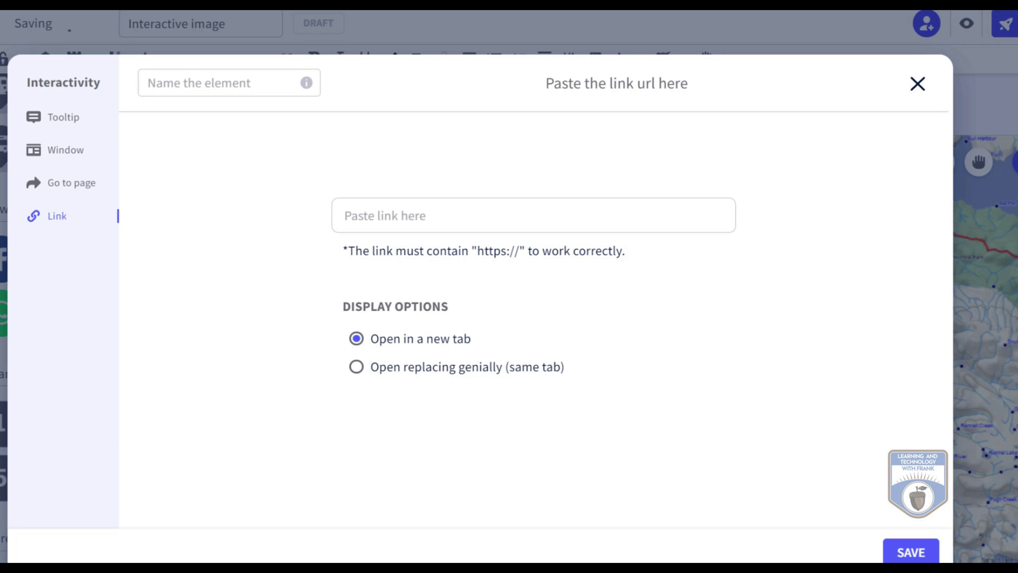
{"action": "right_click", "coordinate": [452, 214]}
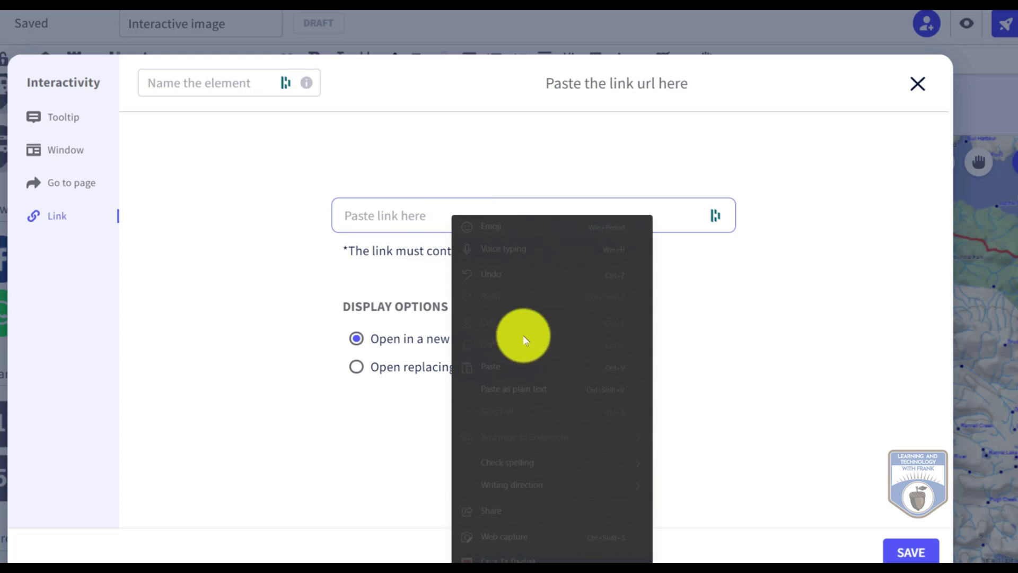
{"action": "left_click", "coordinate": [491, 367]}
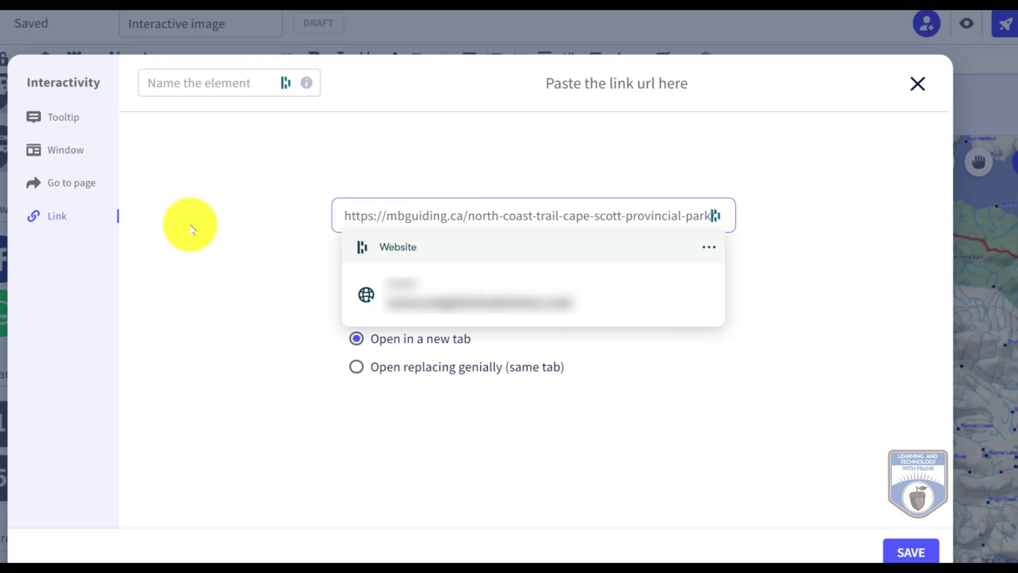
{"action": "left_click", "coordinate": [203, 239]}
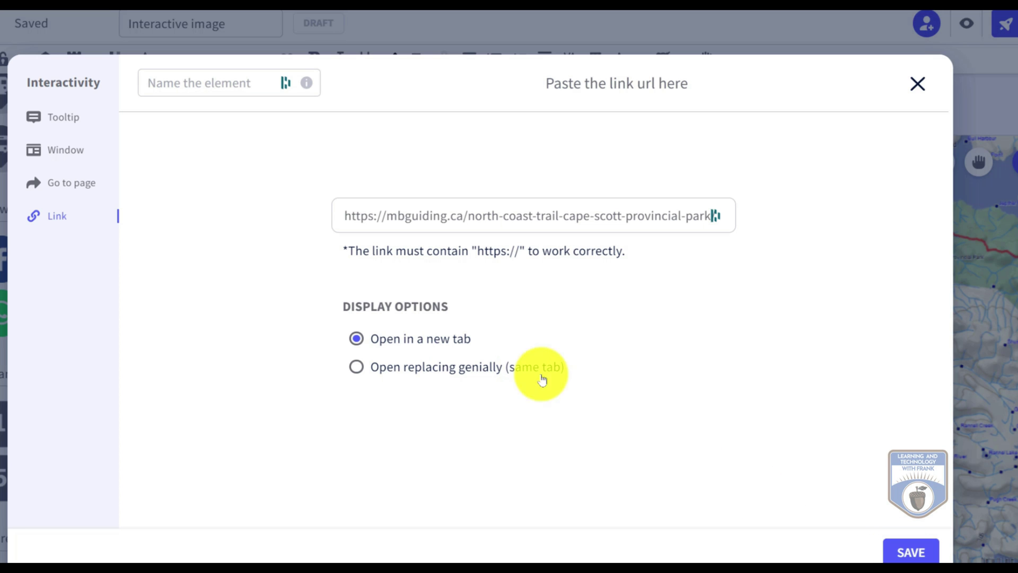
{"action": "key", "text": "Return"}
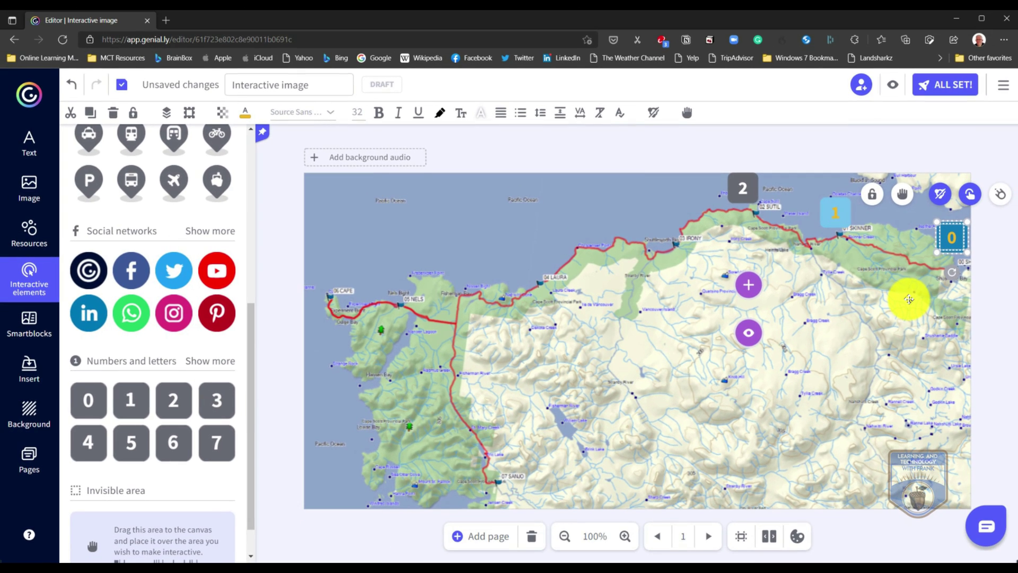
- Attach a 'First Camp' window to marker 1 with bold text 'We will reach this camp in 6 hours'
{"action": "left_click", "coordinate": [909, 299]}
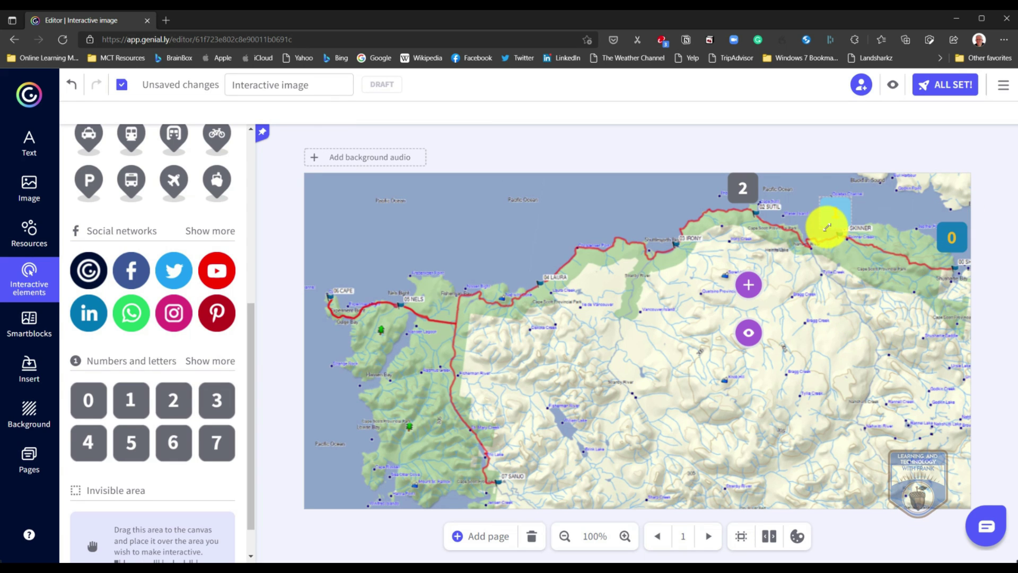
{"action": "left_click", "coordinate": [827, 227]}
{"action": "left_click", "coordinate": [875, 171]}
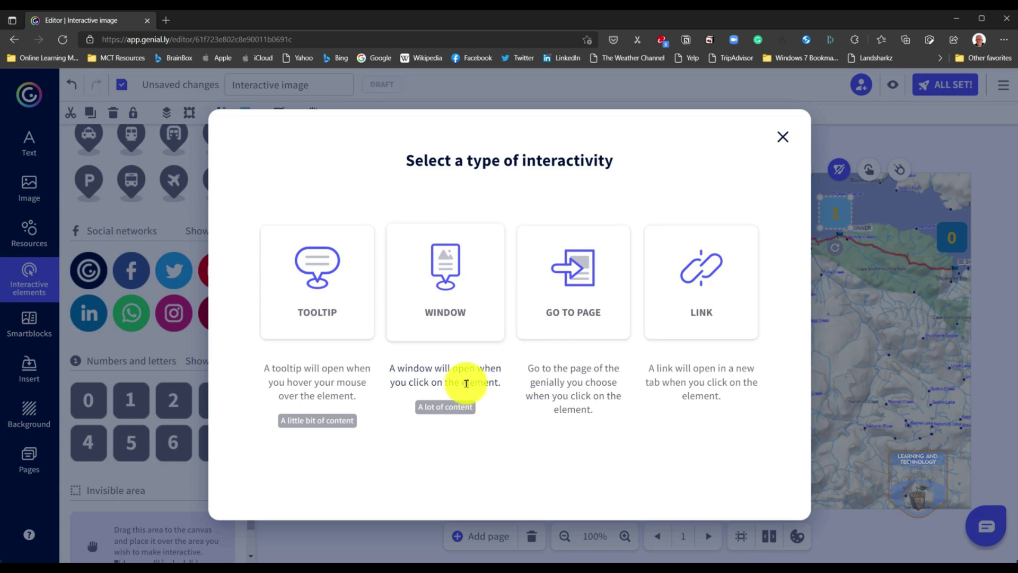
{"action": "left_click", "coordinate": [449, 281]}
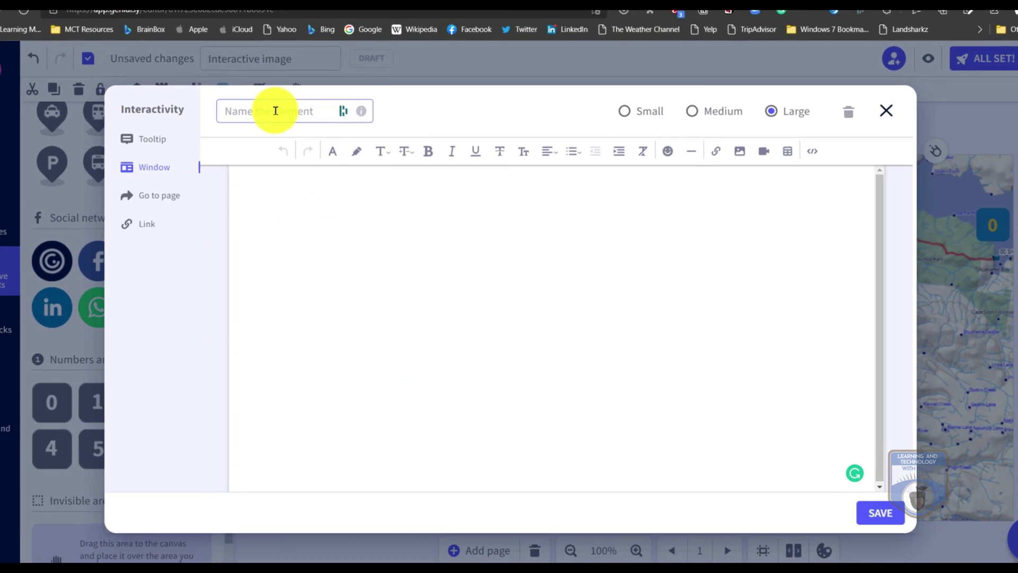
{"action": "type", "text": "First Camp"}
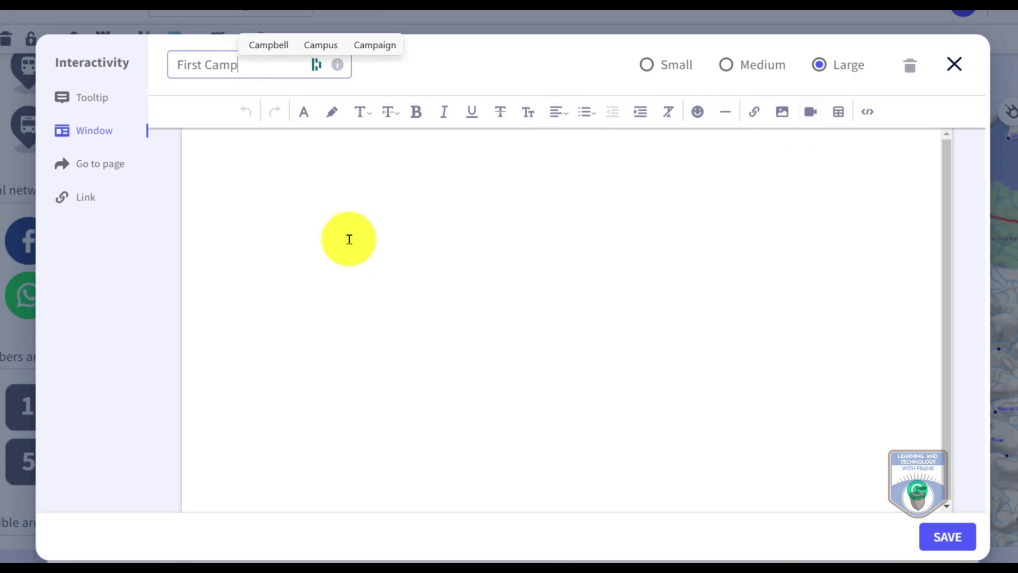
{"action": "left_click", "coordinate": [417, 116]}
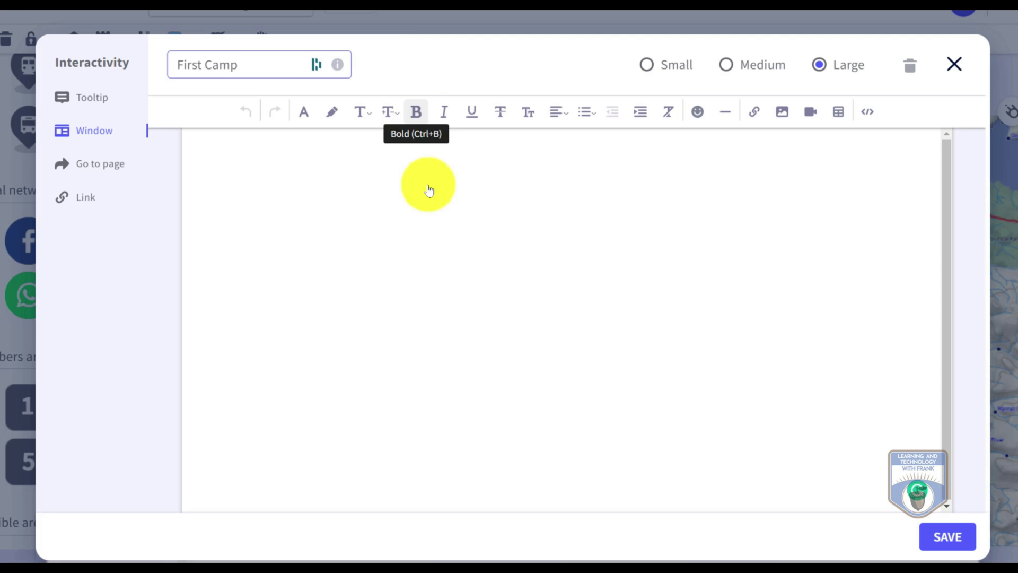
{"action": "type", "text": "We will reach this camp in 6 hours"}
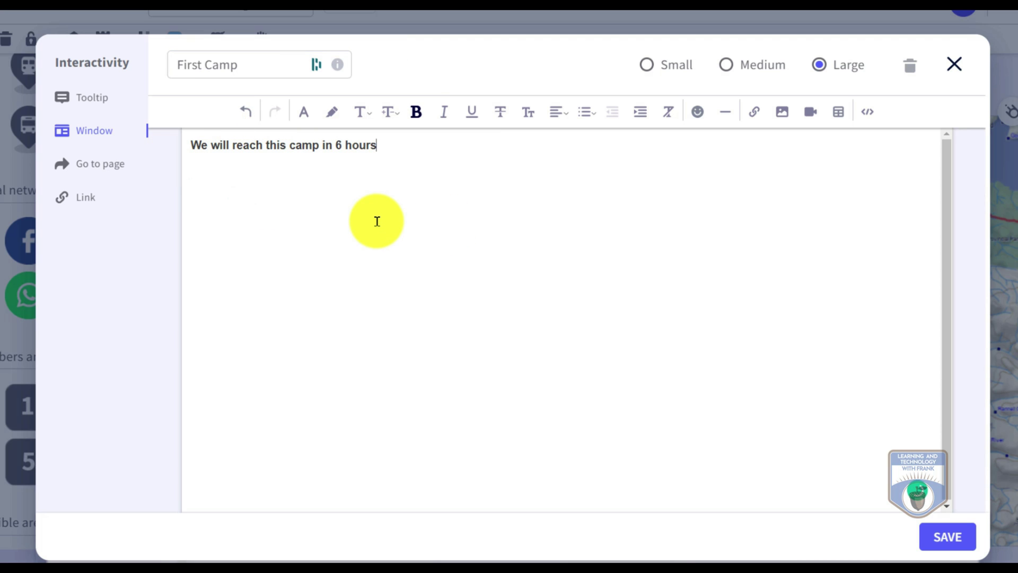
{"action": "key", "text": "Return"}
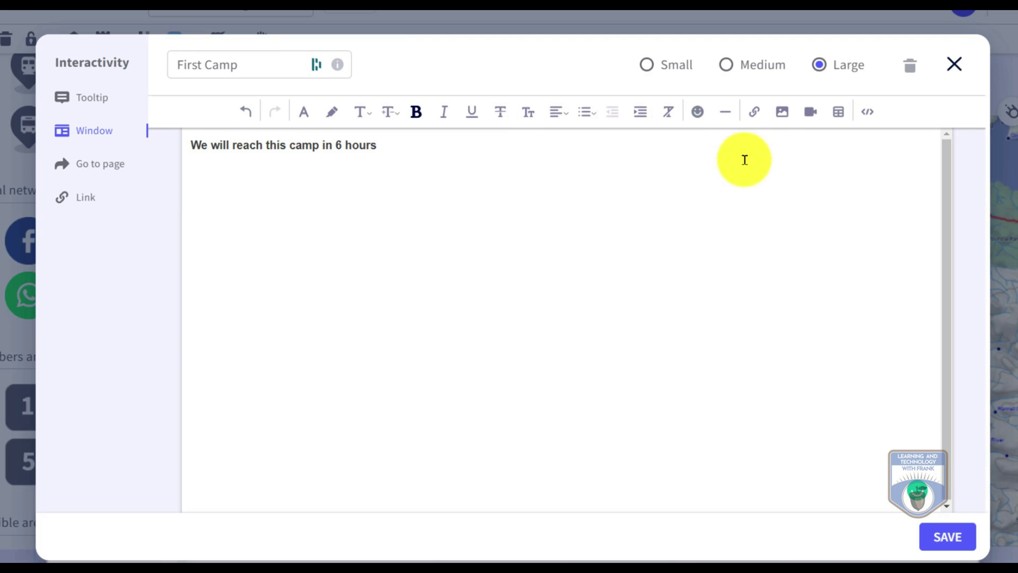
- Insert 8.jpeg from the NCT for Map - images folder into the First Camp window
{"action": "left_click", "coordinate": [782, 112]}
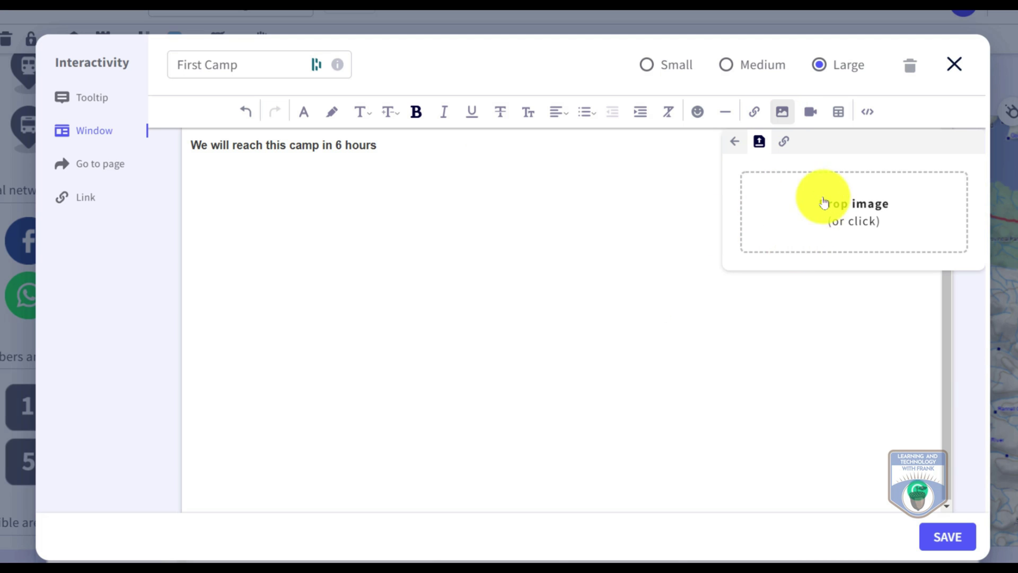
{"action": "left_click", "coordinate": [860, 223]}
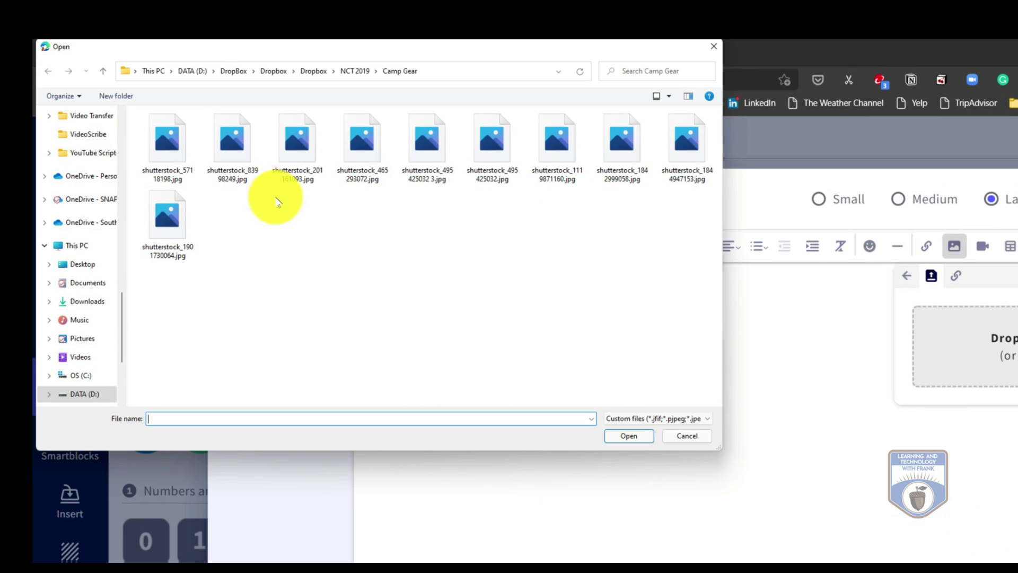
{"action": "left_click", "coordinate": [354, 72]}
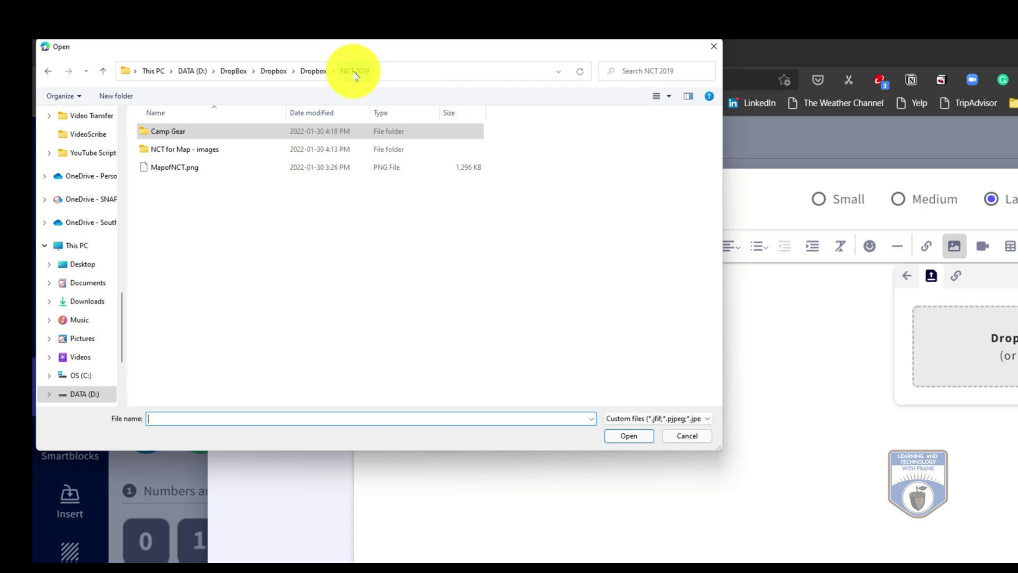
{"action": "double_click", "coordinate": [178, 151]}
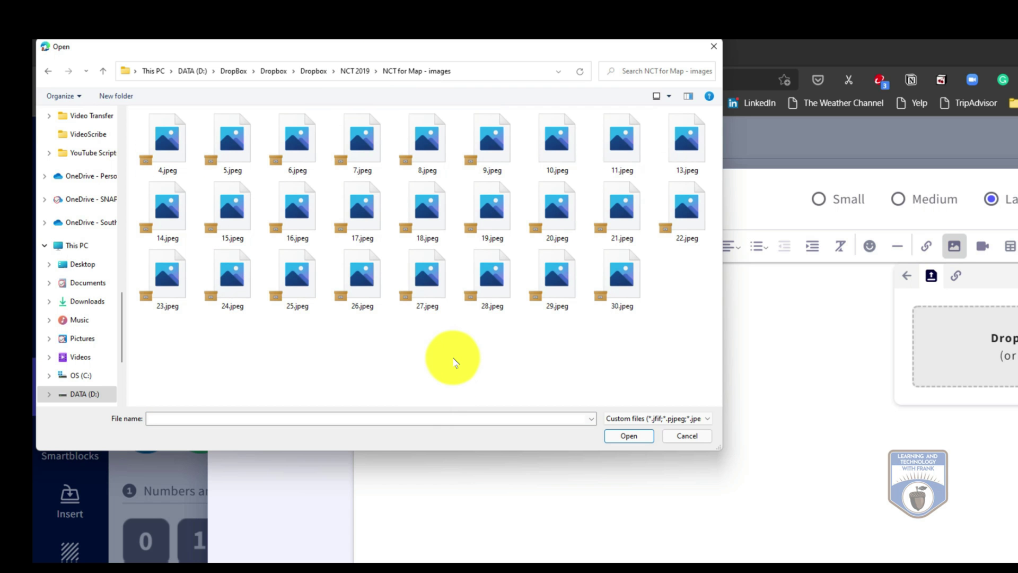
{"action": "left_click", "coordinate": [427, 141]}
{"action": "left_click", "coordinate": [629, 436]}
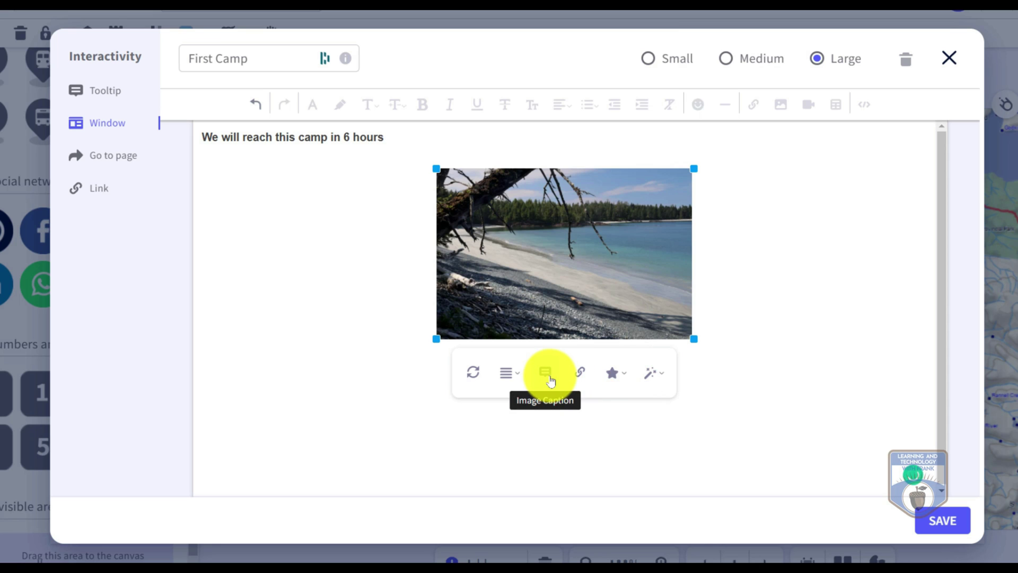
- Caption the photo 'Nice Beaches', size the window Medium and save it
{"action": "left_click", "coordinate": [550, 381]}
{"action": "type", "text": "Nice Beaches"}
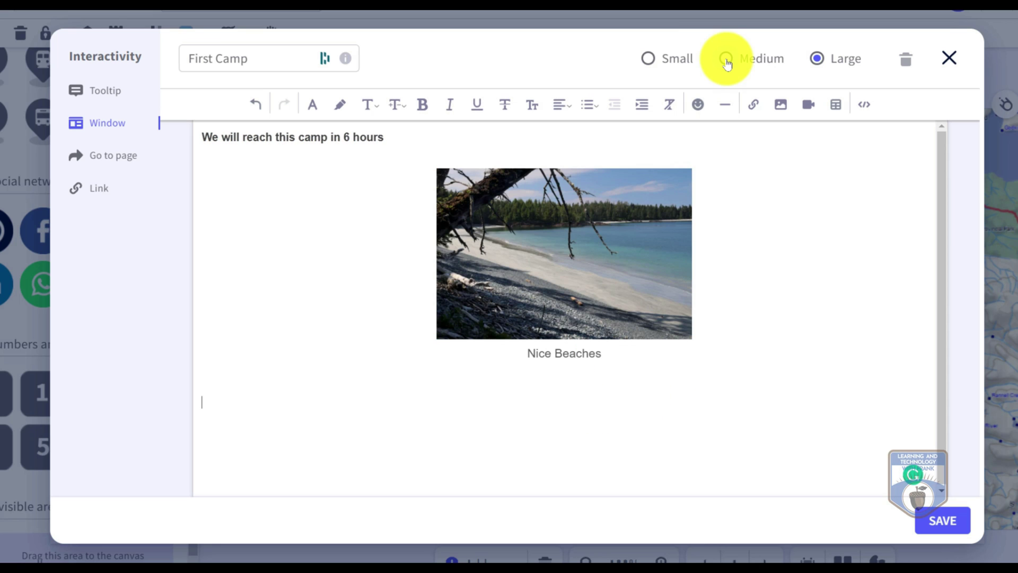
{"action": "left_click", "coordinate": [726, 59]}
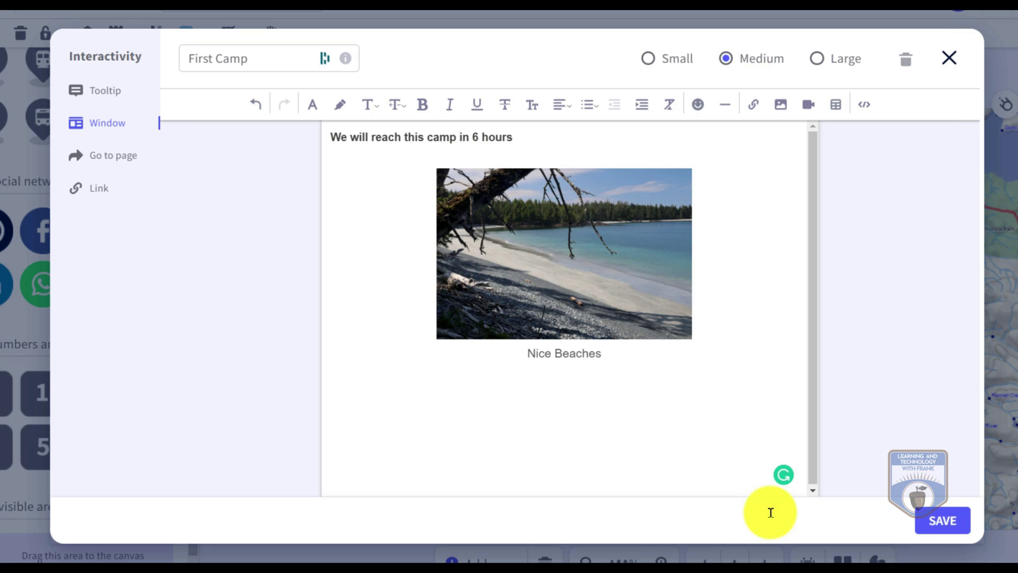
{"action": "left_click", "coordinate": [938, 523]}
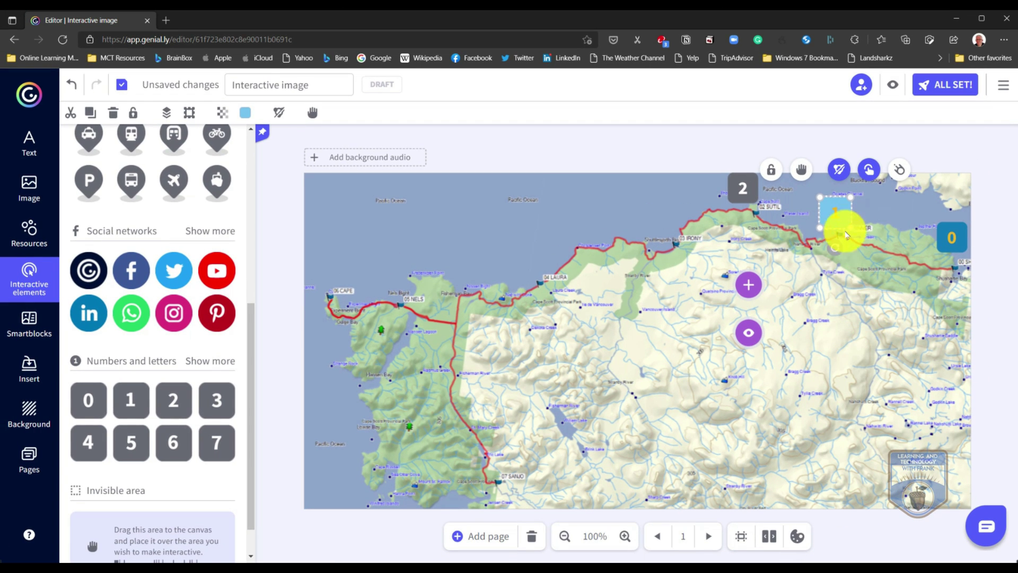
- Move the purple plus hotspot lower and further left on the map and bring up its interactivity choices
{"action": "left_click", "coordinate": [847, 235]}
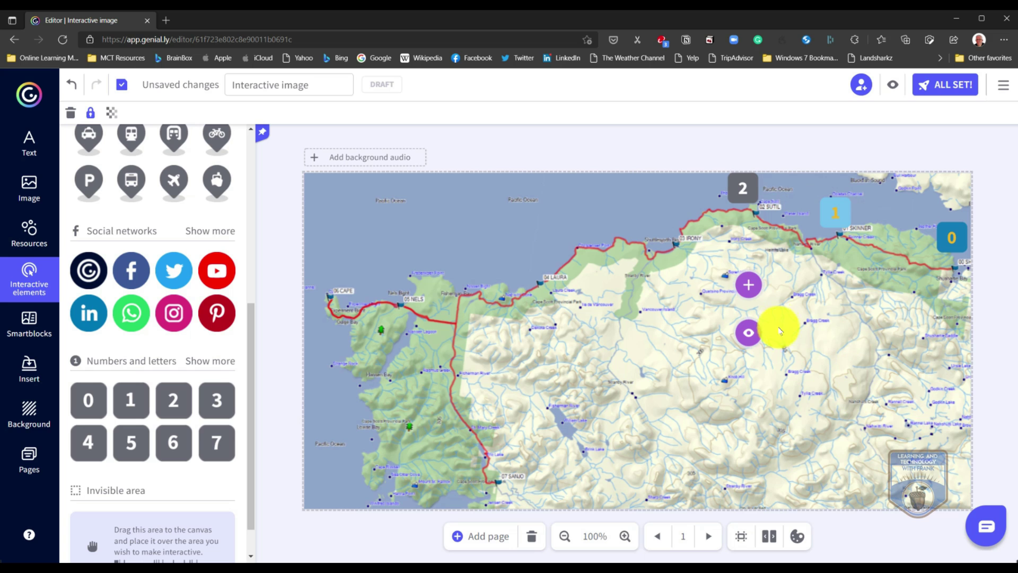
{"action": "left_click_drag", "start_coordinate": [653, 355], "coordinate": [627, 371]}
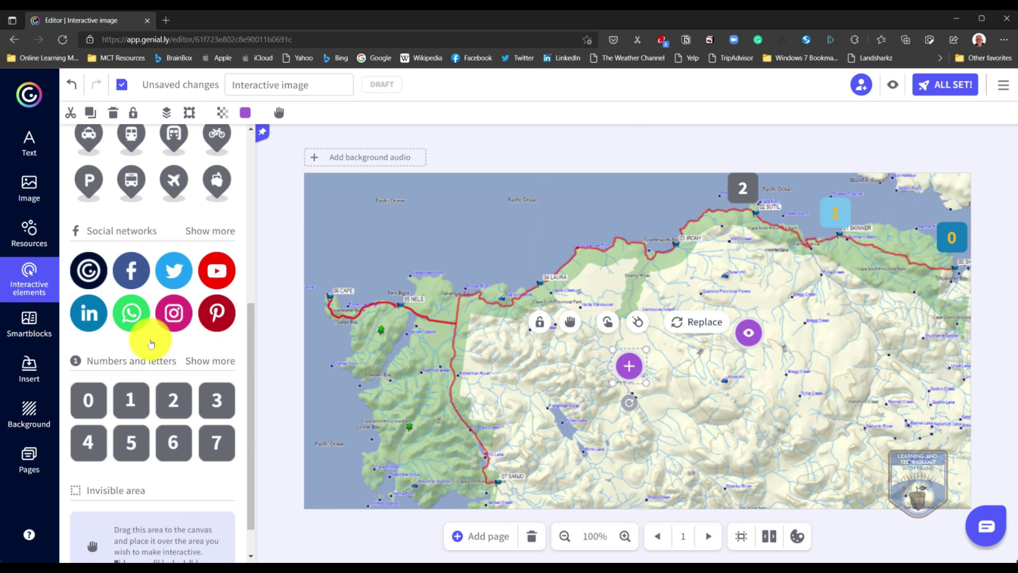
{"action": "scroll", "coordinate": [152, 343], "scroll_direction": "down", "scroll_amount": 1}
{"action": "scroll", "coordinate": [151, 342], "scroll_direction": "up", "scroll_amount": 6}
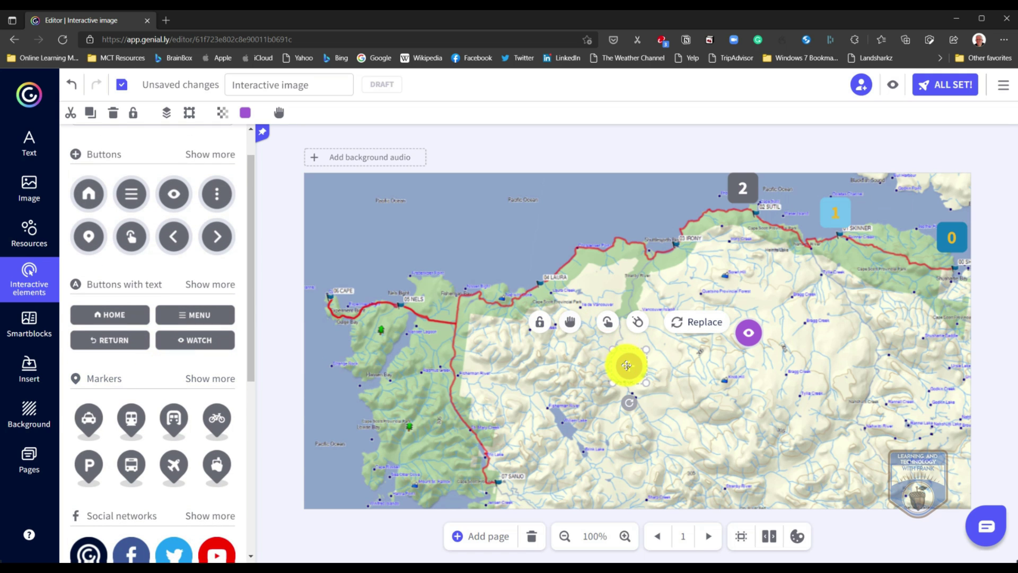
{"action": "left_click", "coordinate": [608, 324]}
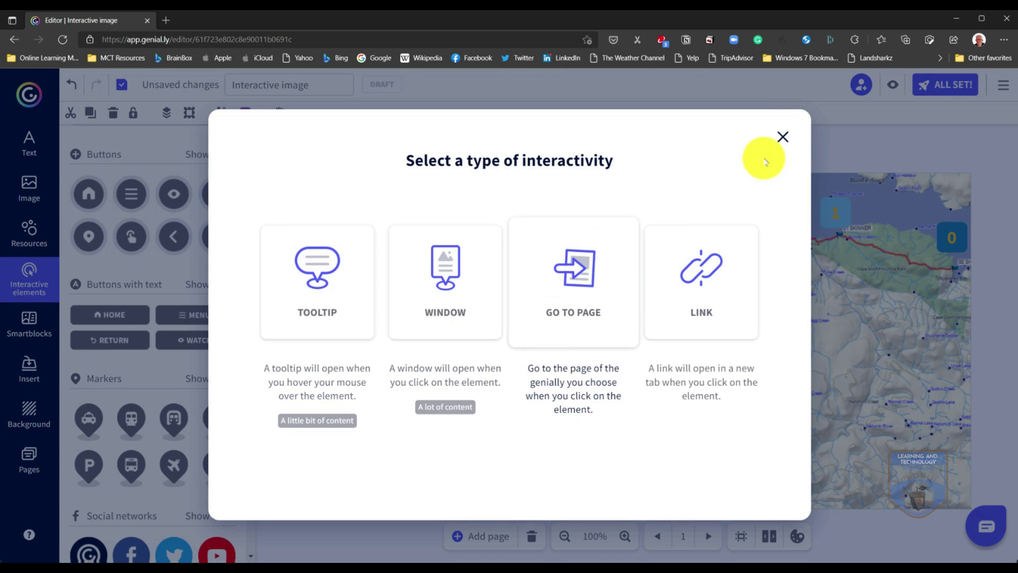
- Dismiss the hotspot's interactivity options and add a new page from the Points template
{"action": "left_click", "coordinate": [783, 138]}
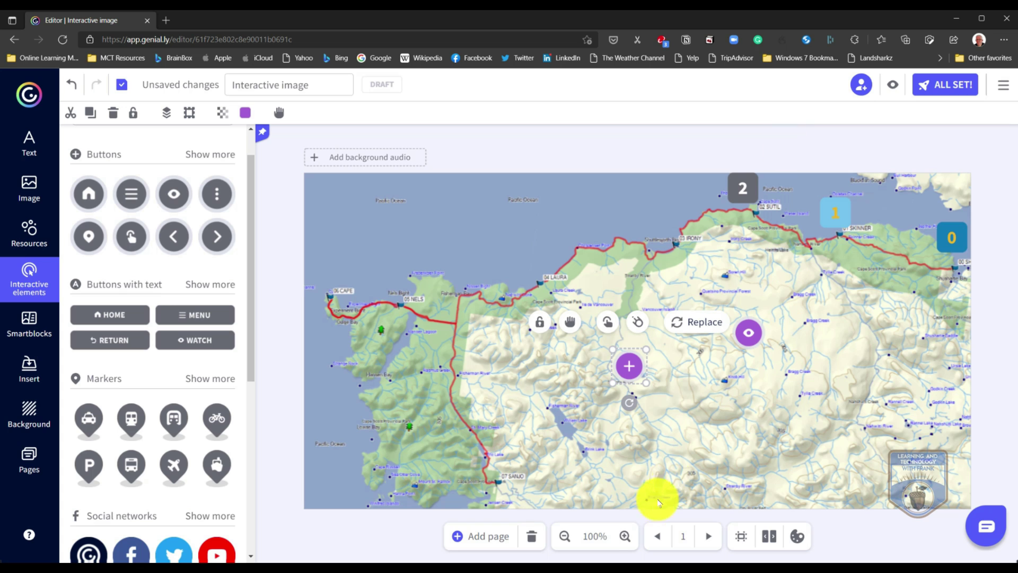
{"action": "left_click", "coordinate": [489, 538]}
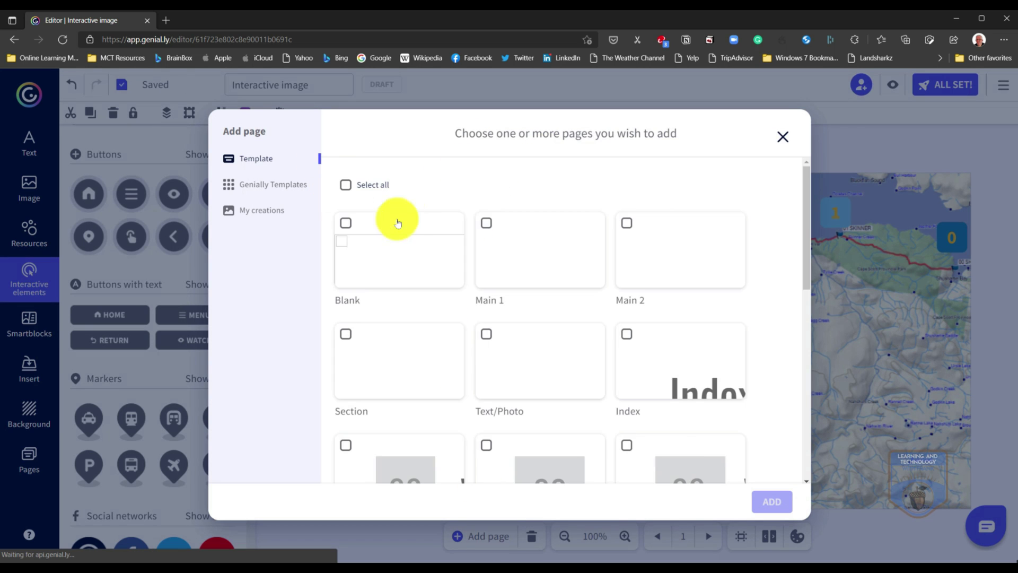
{"action": "scroll", "coordinate": [564, 384], "scroll_direction": "down", "scroll_amount": 2}
{"action": "scroll", "coordinate": [564, 384], "scroll_direction": "down", "scroll_amount": 5}
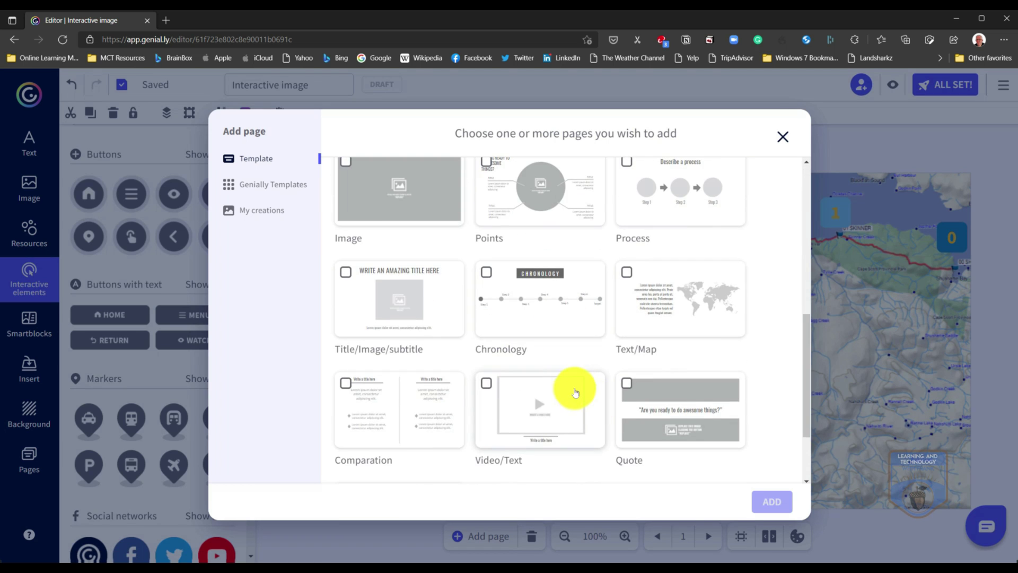
{"action": "scroll", "coordinate": [548, 415], "scroll_direction": "up", "scroll_amount": 3}
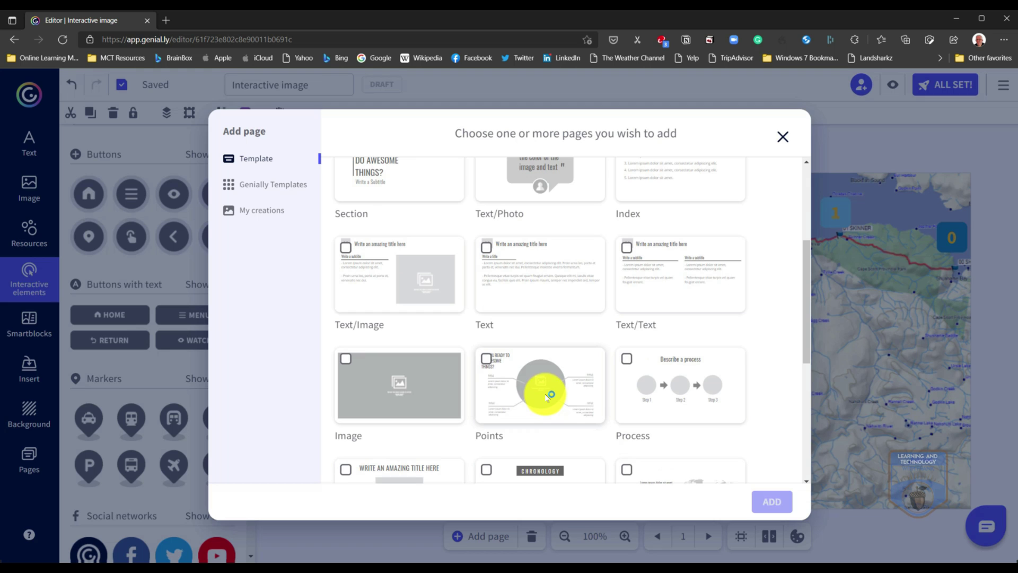
{"action": "left_click", "coordinate": [548, 398]}
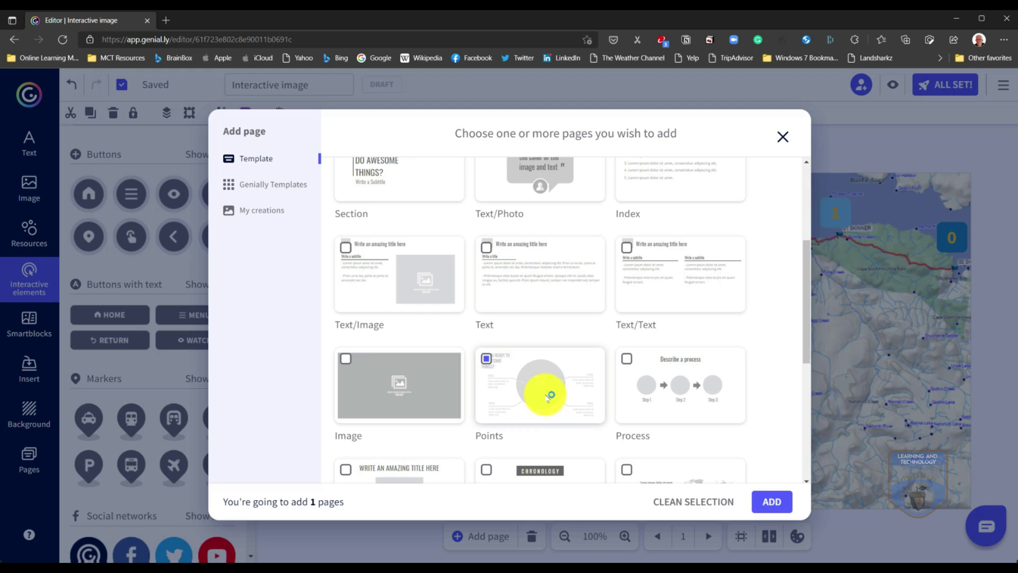
{"action": "left_click", "coordinate": [770, 503]}
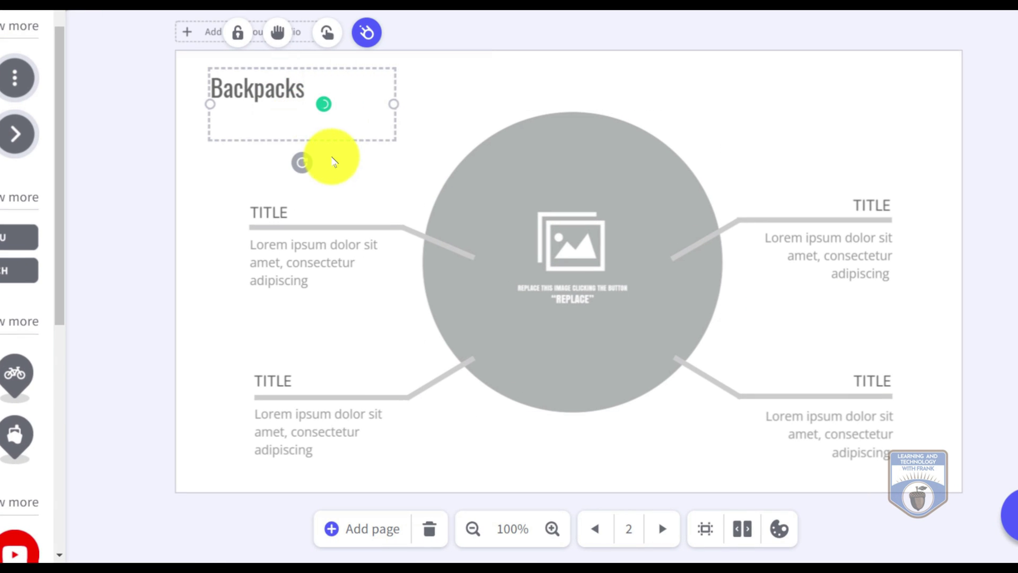
- Select the circle placeholder image on the Backpacks page and start replacing it
{"action": "left_click", "coordinate": [366, 158]}
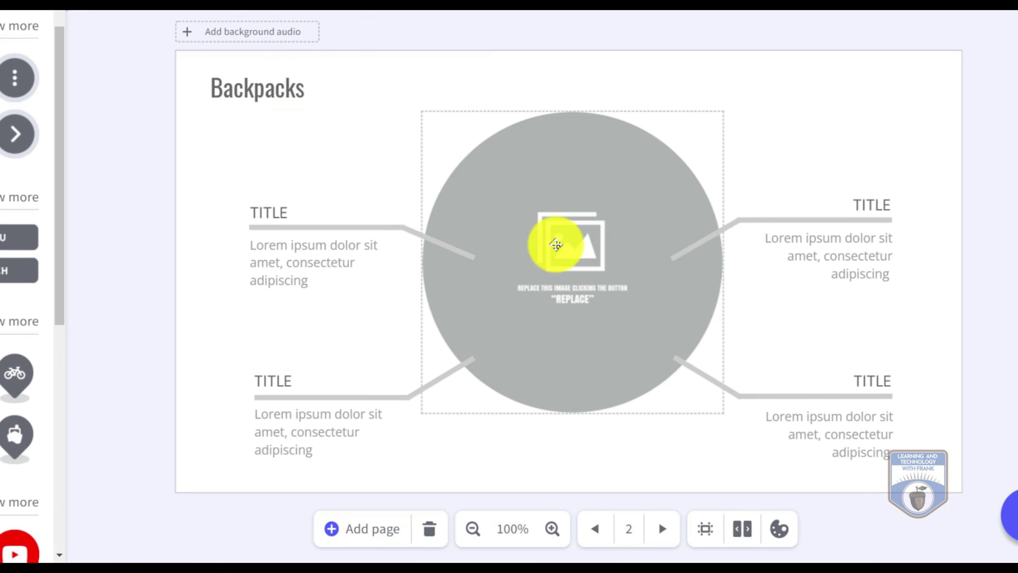
{"action": "left_click", "coordinate": [584, 261]}
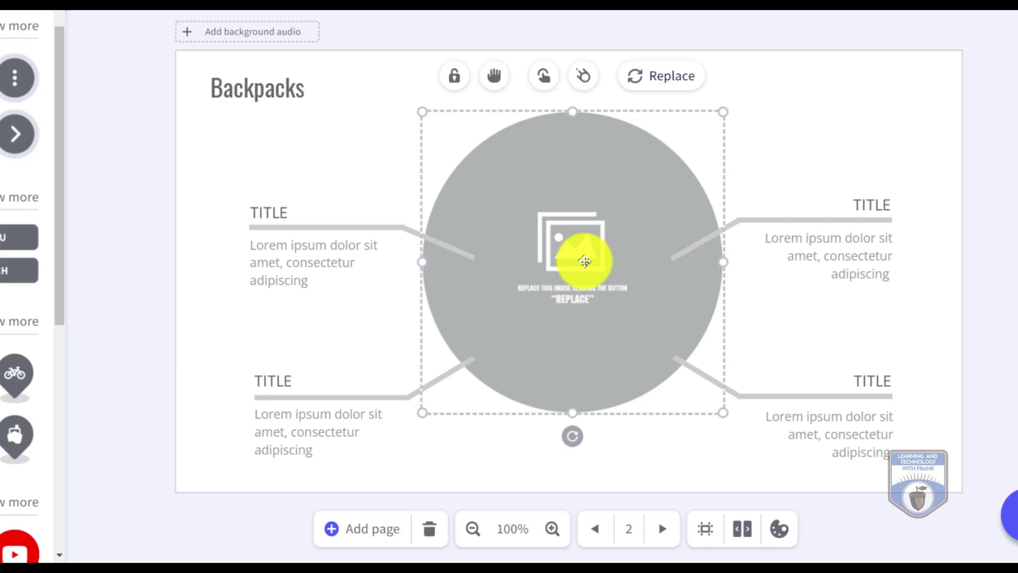
{"action": "left_click", "coordinate": [636, 79]}
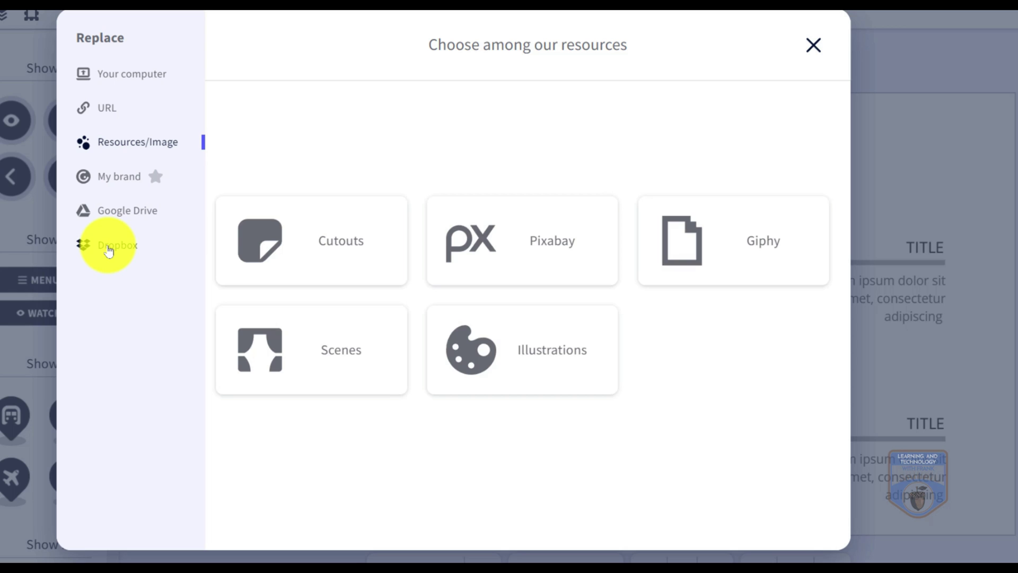
- Replace the placeholder with shutterstock_1842999058.jpg from Dropbox's NCT 2019 > Camp Gear folder
{"action": "left_click", "coordinate": [108, 249]}
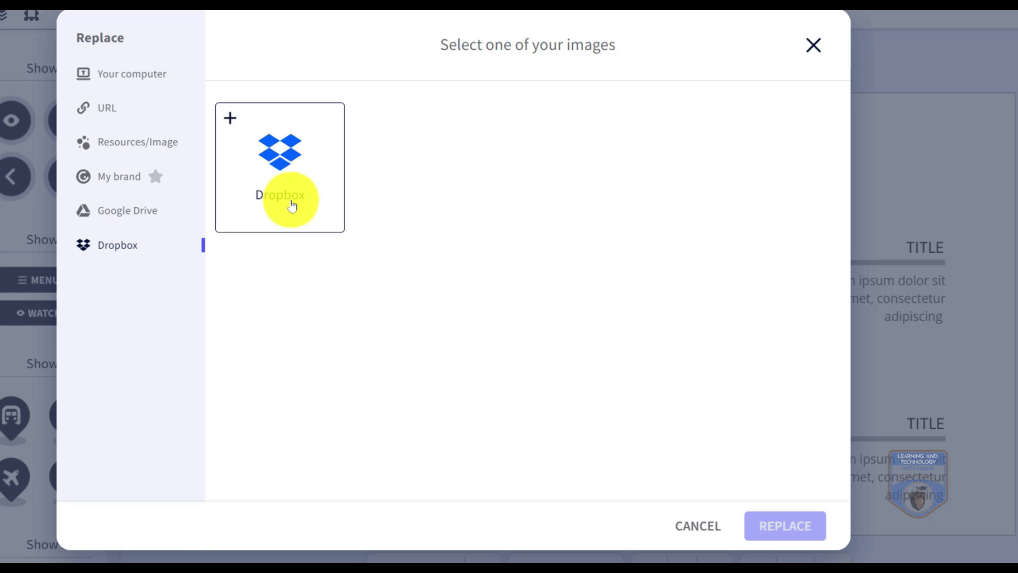
{"action": "left_click", "coordinate": [288, 194]}
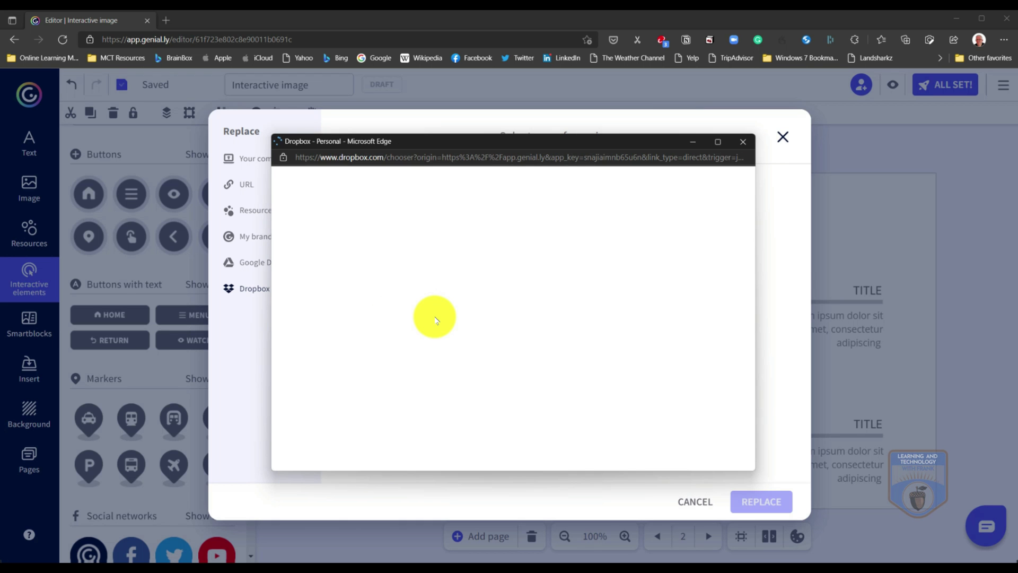
{"action": "left_click", "coordinate": [338, 308]}
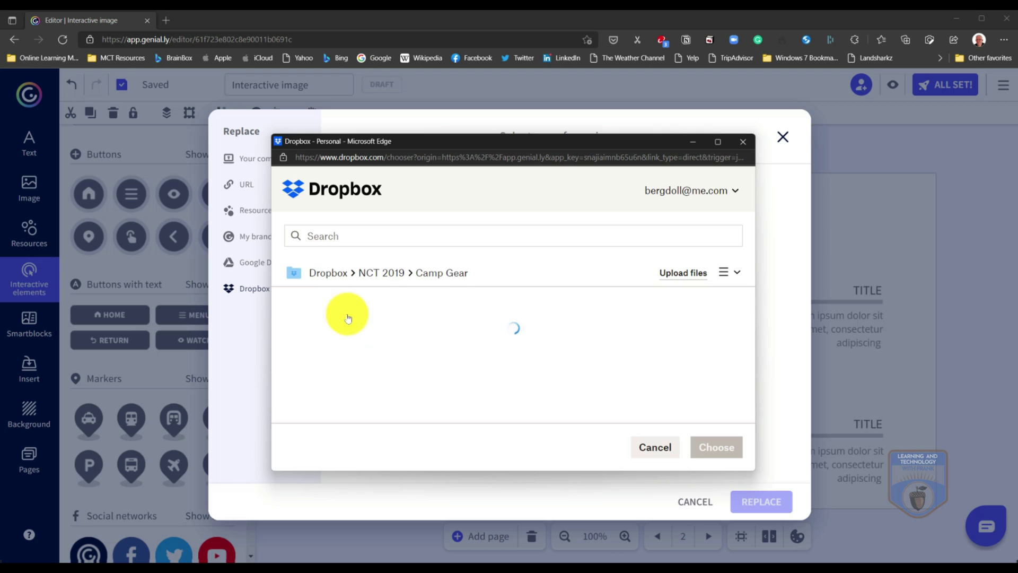
{"action": "scroll", "coordinate": [506, 354], "scroll_direction": "down", "scroll_amount": 5}
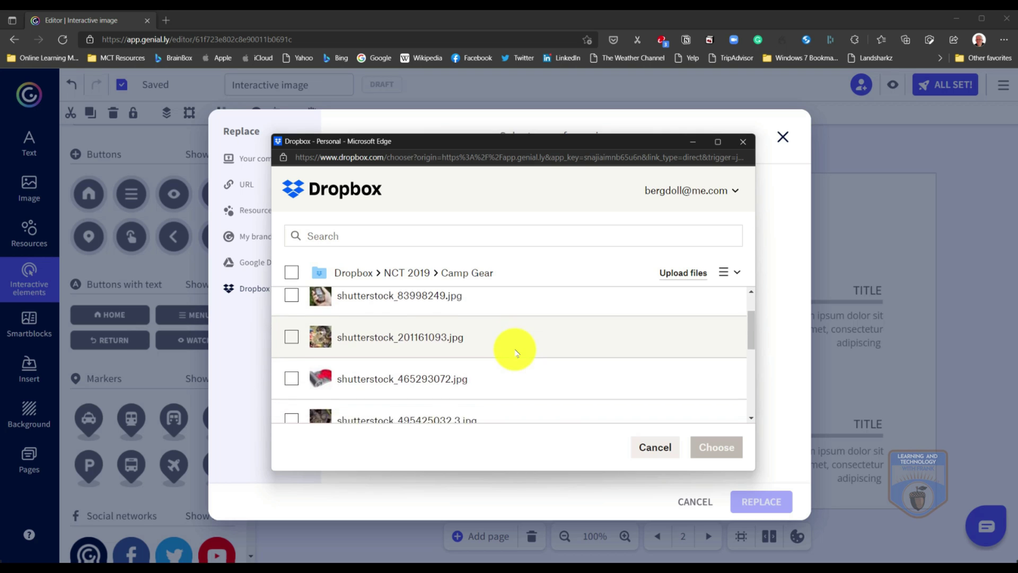
{"action": "scroll", "coordinate": [516, 352], "scroll_direction": "down", "scroll_amount": 3}
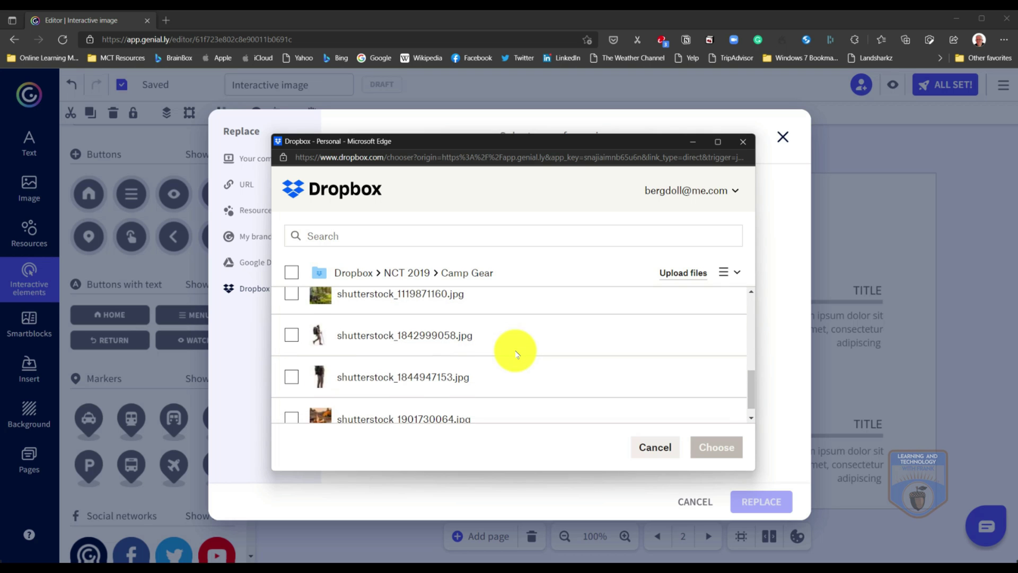
{"action": "left_click", "coordinate": [361, 344]}
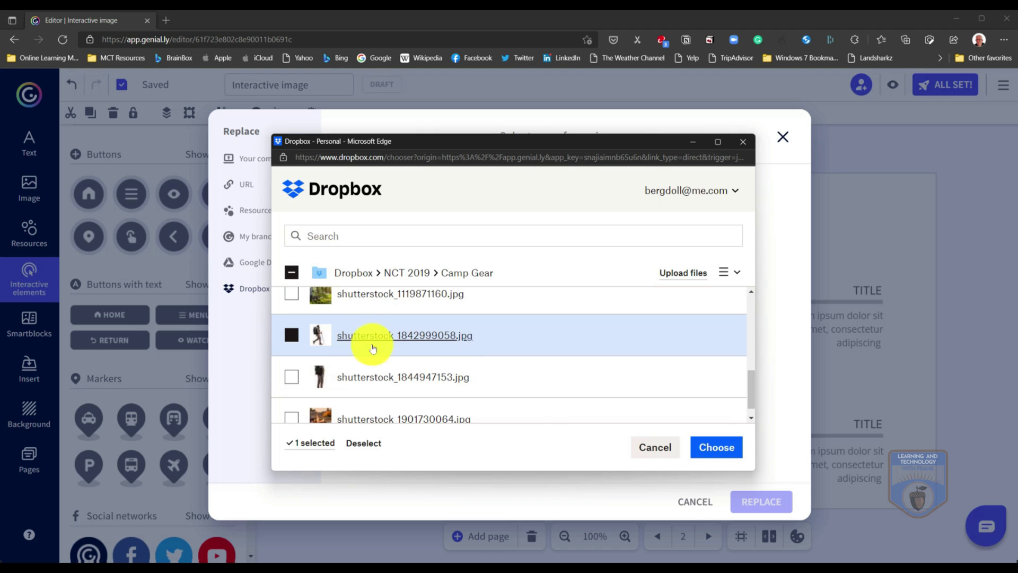
{"action": "left_click", "coordinate": [689, 448]}
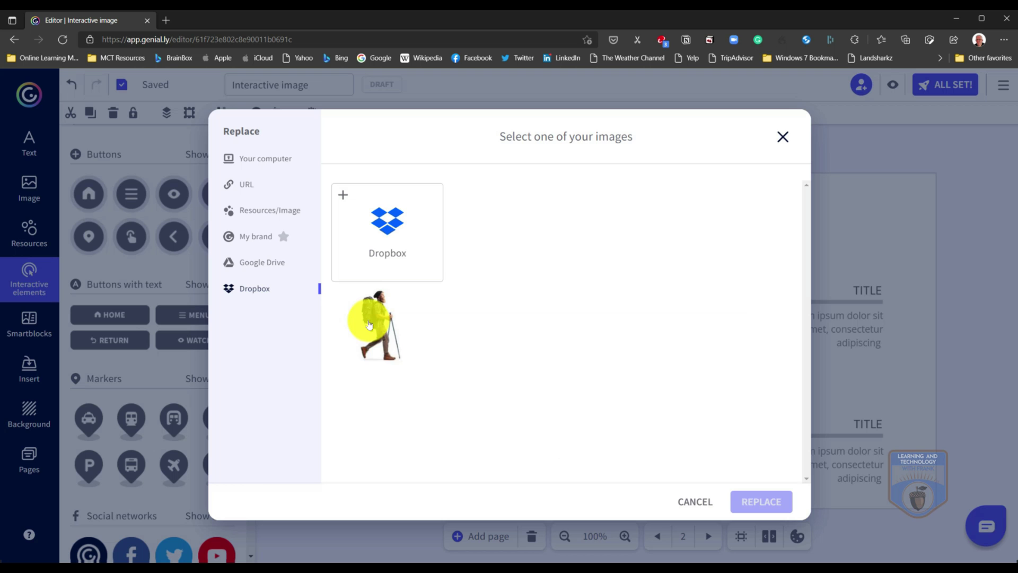
{"action": "left_click", "coordinate": [369, 324]}
{"action": "left_click", "coordinate": [763, 502]}
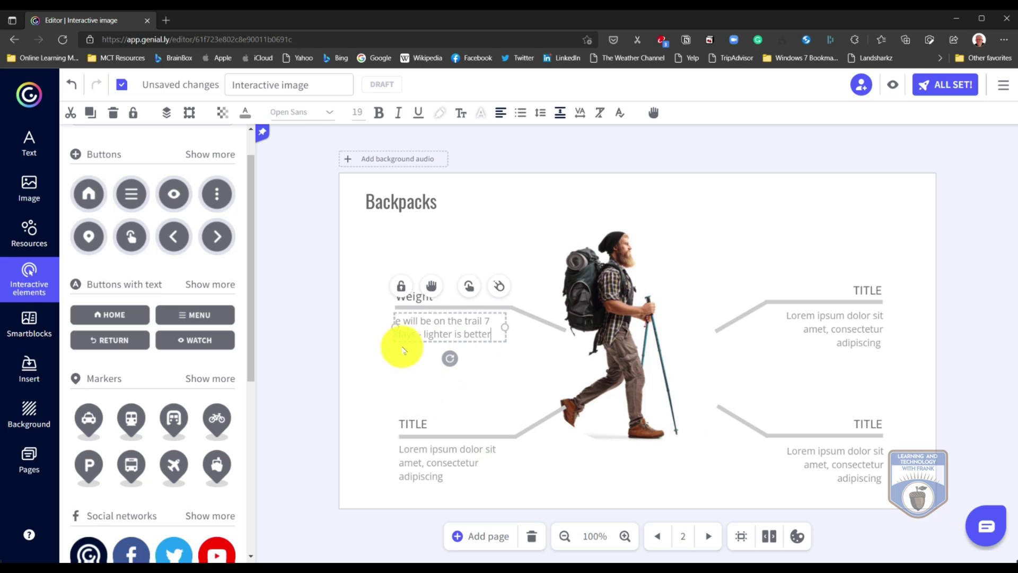
{"action": "left_click", "coordinate": [401, 345]}
{"action": "left_click", "coordinate": [406, 331]}
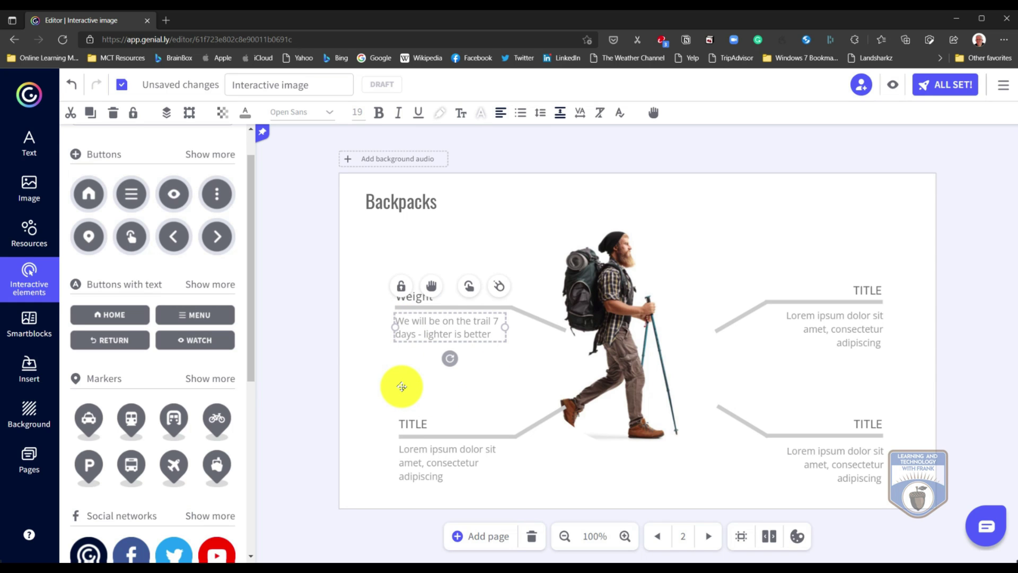
{"action": "left_click", "coordinate": [418, 364]}
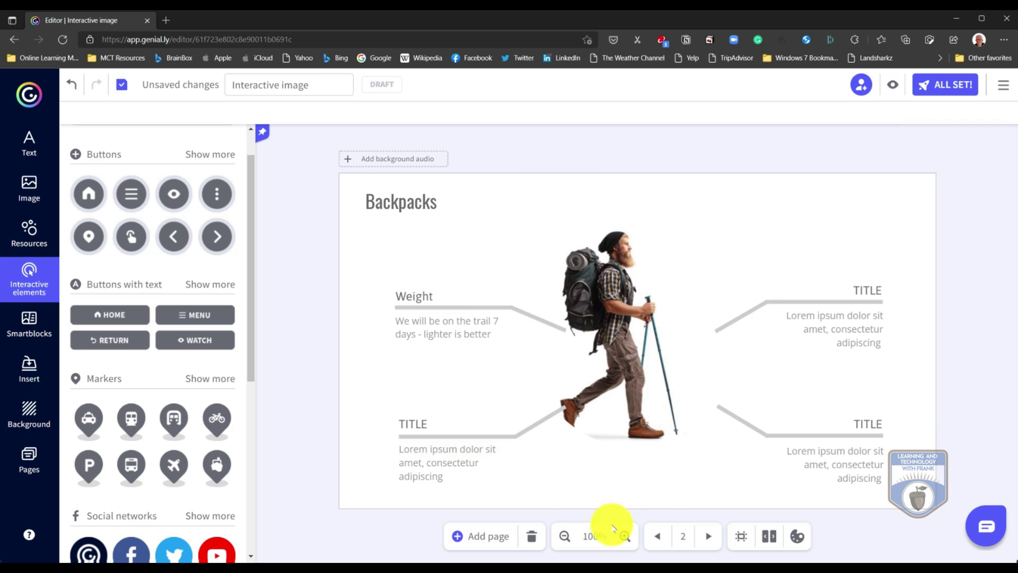
- Link the map's purple plus marker to the Points page and move it up near SKINNER
{"action": "left_click", "coordinate": [657, 537]}
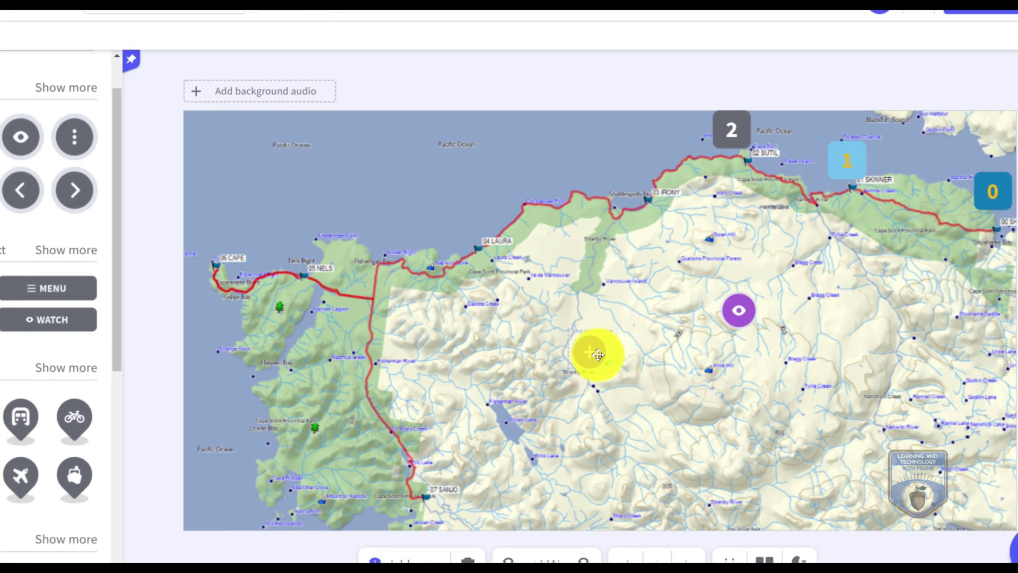
{"action": "left_click", "coordinate": [631, 367]}
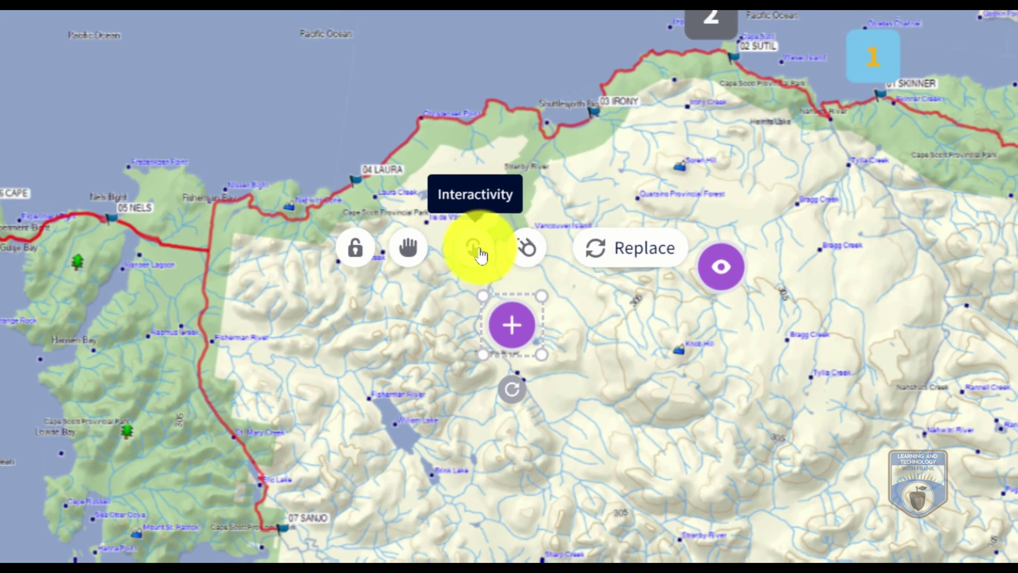
{"action": "left_click", "coordinate": [473, 249]}
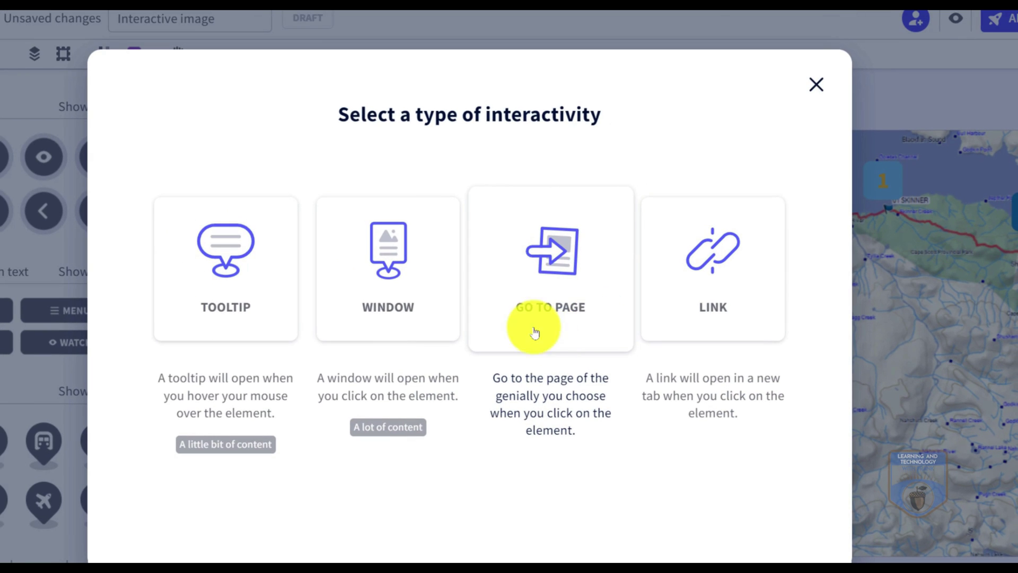
{"action": "left_click", "coordinate": [539, 301]}
{"action": "left_click", "coordinate": [419, 345]}
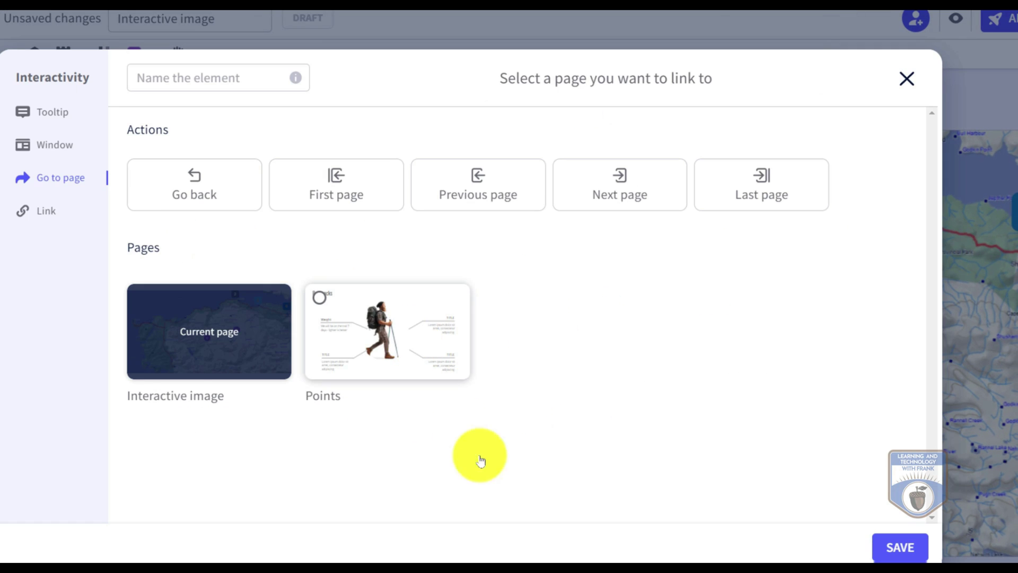
{"action": "left_click", "coordinate": [896, 549]}
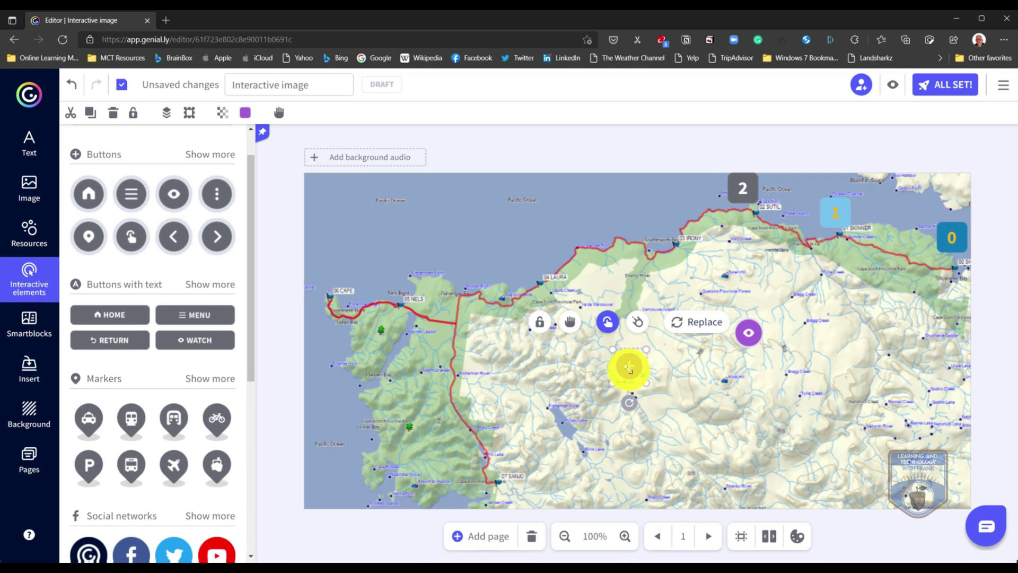
{"action": "left_click_drag", "start_coordinate": [629, 368], "coordinate": [866, 287]}
- Proceed to publishing and set the project to Private
{"action": "left_click", "coordinate": [743, 414]}
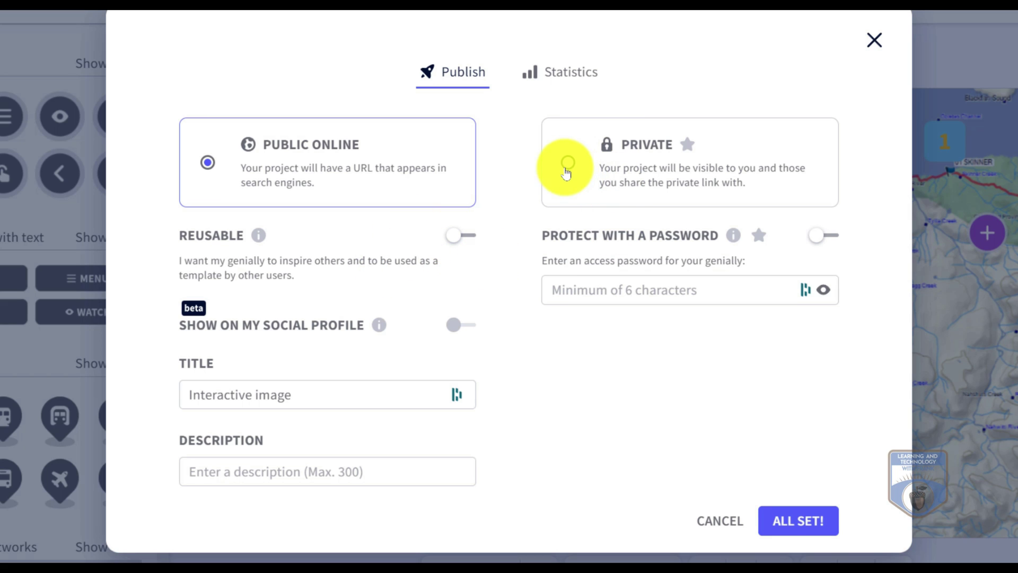
{"action": "left_click", "coordinate": [647, 155]}
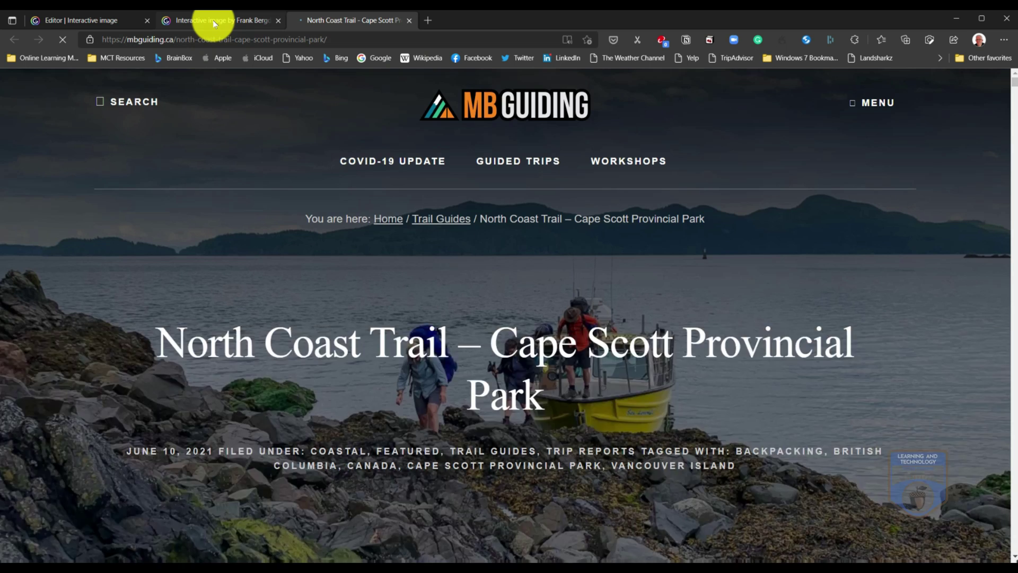
- In the viewer, test marker 1's First Camp pop-up and the plus link to Backpacks, then return to the map
{"action": "left_click", "coordinate": [215, 23]}
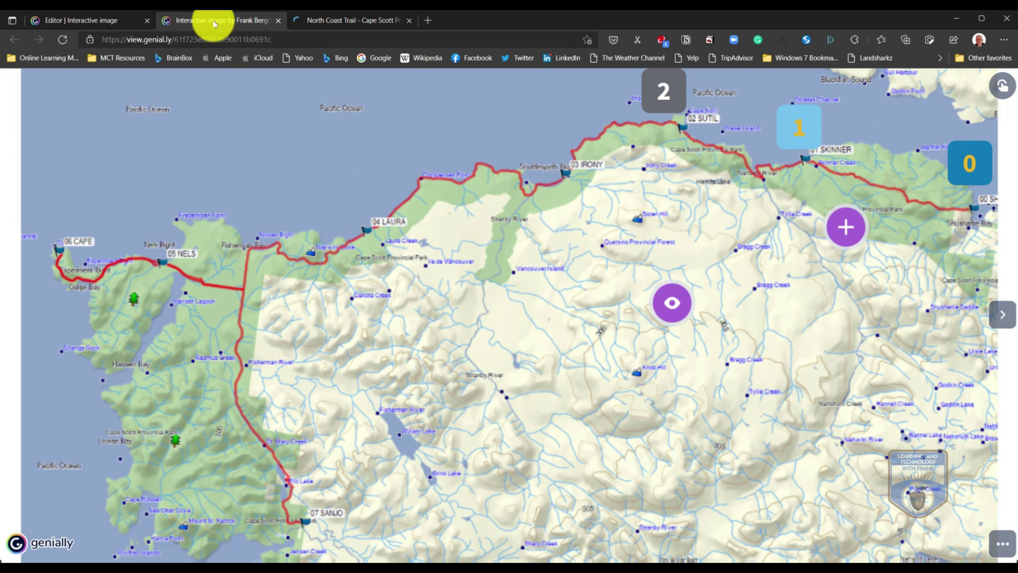
{"action": "mouse_move", "coordinate": [798, 141]}
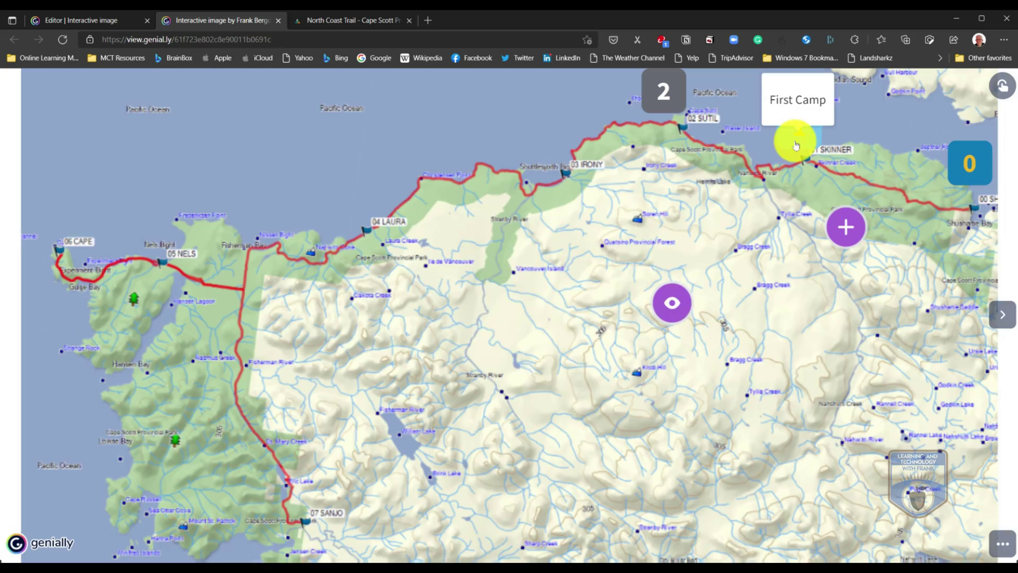
{"action": "left_click", "coordinate": [796, 145]}
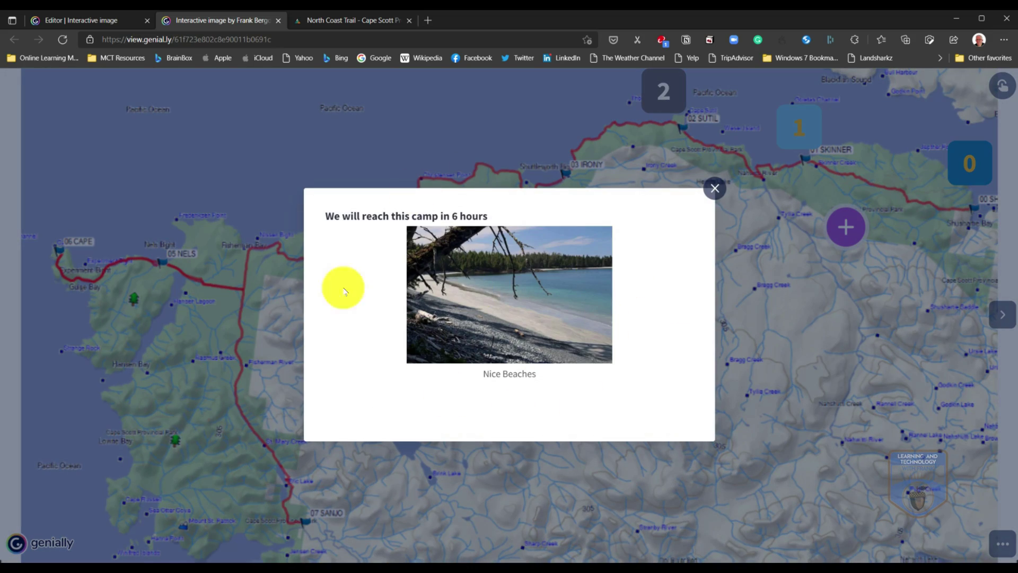
{"action": "left_click", "coordinate": [715, 190]}
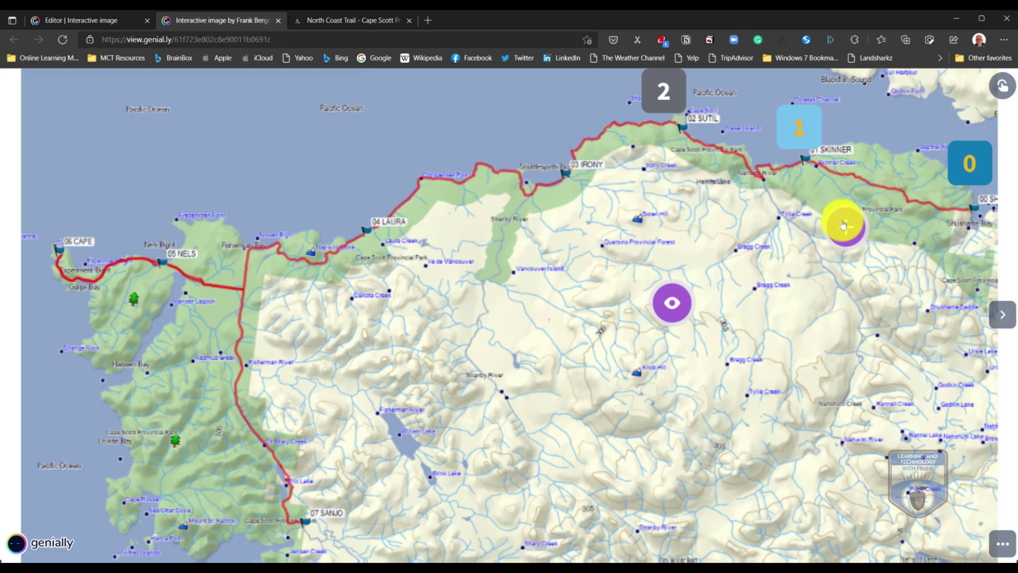
{"action": "left_click", "coordinate": [845, 227]}
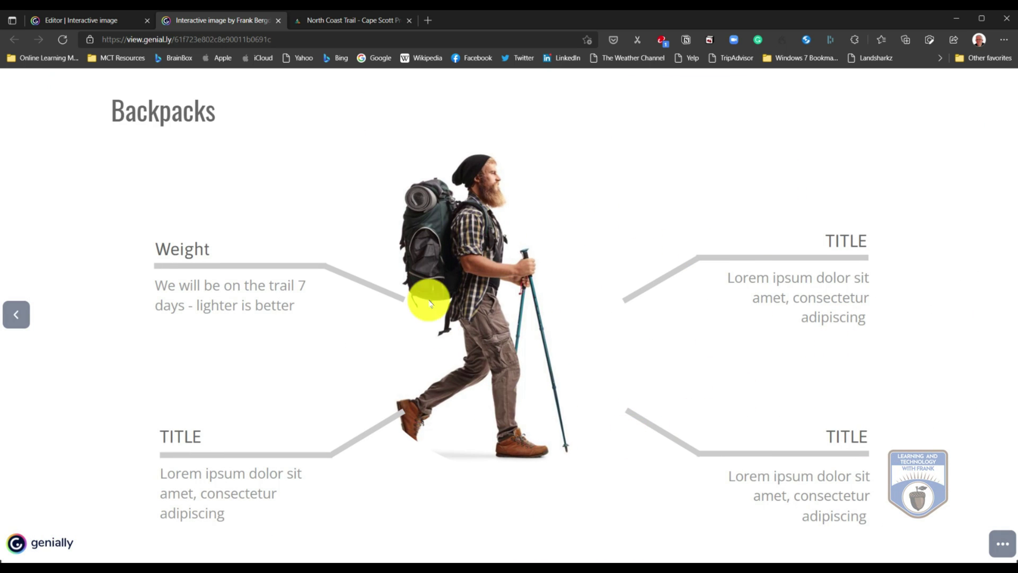
{"action": "left_click", "coordinate": [16, 320]}
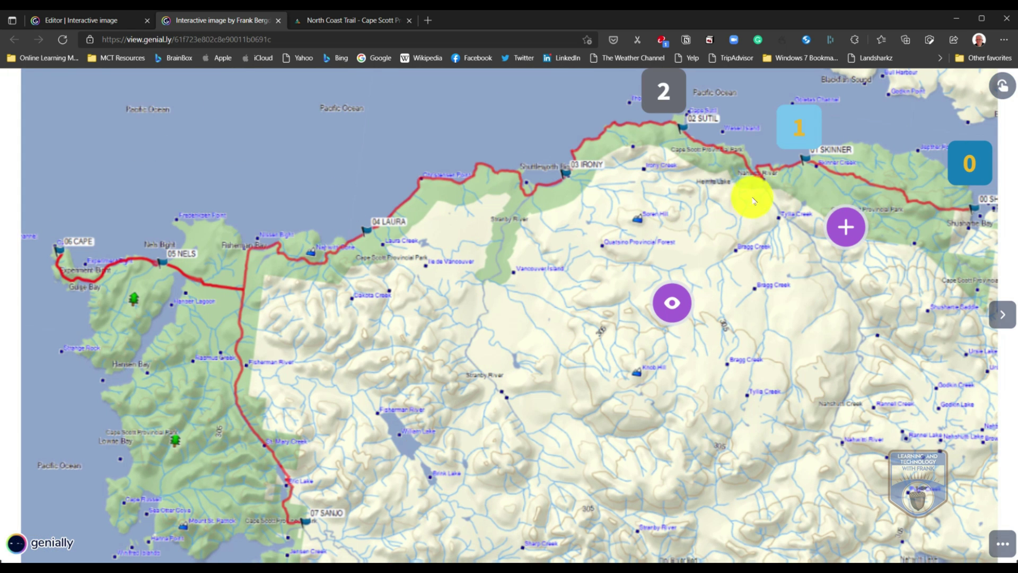
- Return to the editor and dismiss the launch congratulations message
{"action": "left_click", "coordinate": [91, 21]}
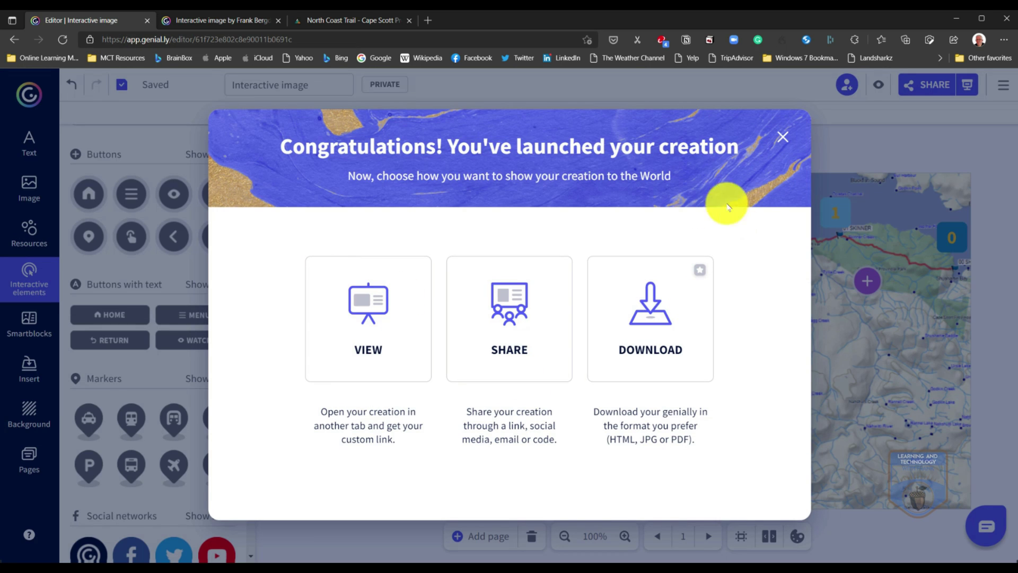
{"action": "left_click", "coordinate": [785, 139]}
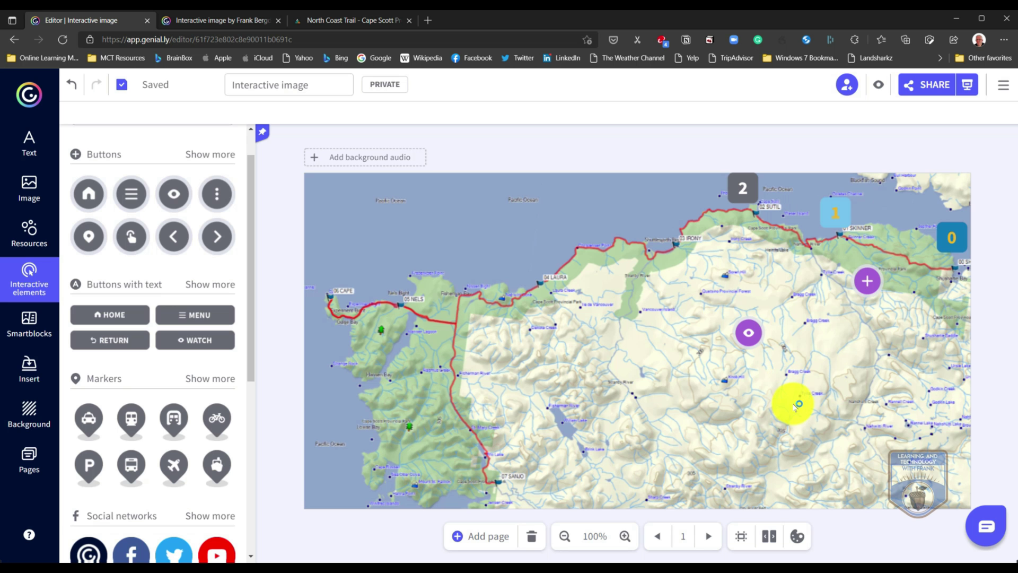